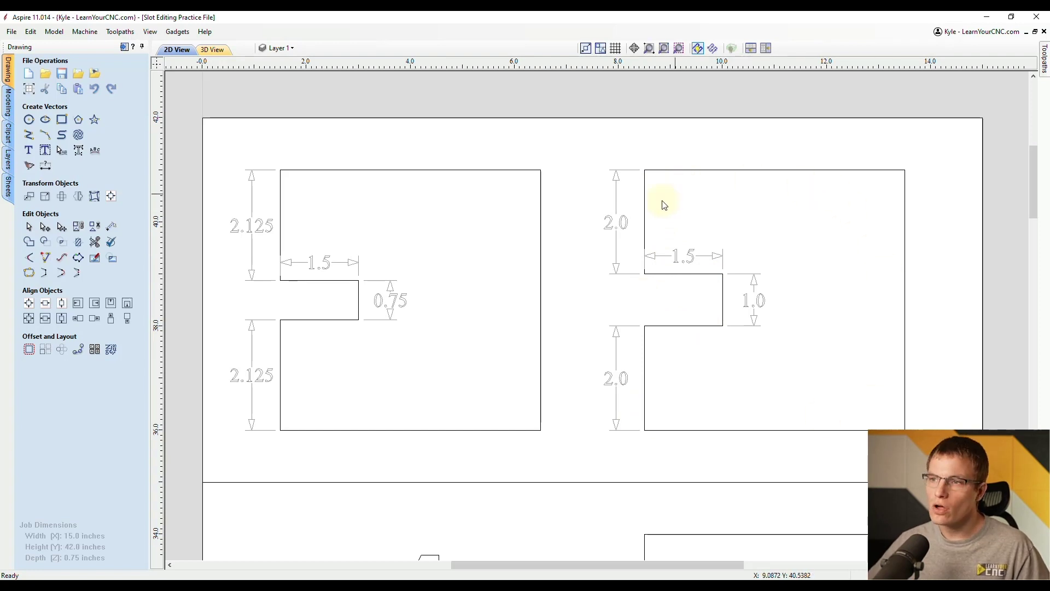
Step: Draw a straight vertical line across the open mouth of the left slot in shape 1, snapping to both slot corners
scroll(566, 159, down, 5)
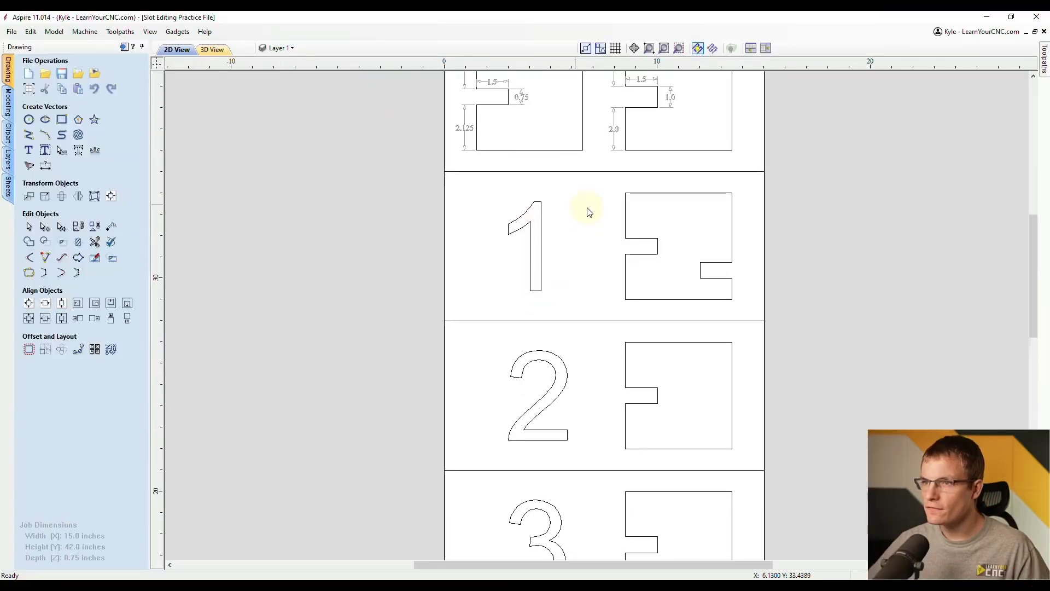
scroll(677, 227, up, 3)
mouse_move(677, 227)
middle_down()
mouse_move(664, 263)
mouse_move(665, 322)
middle_up()
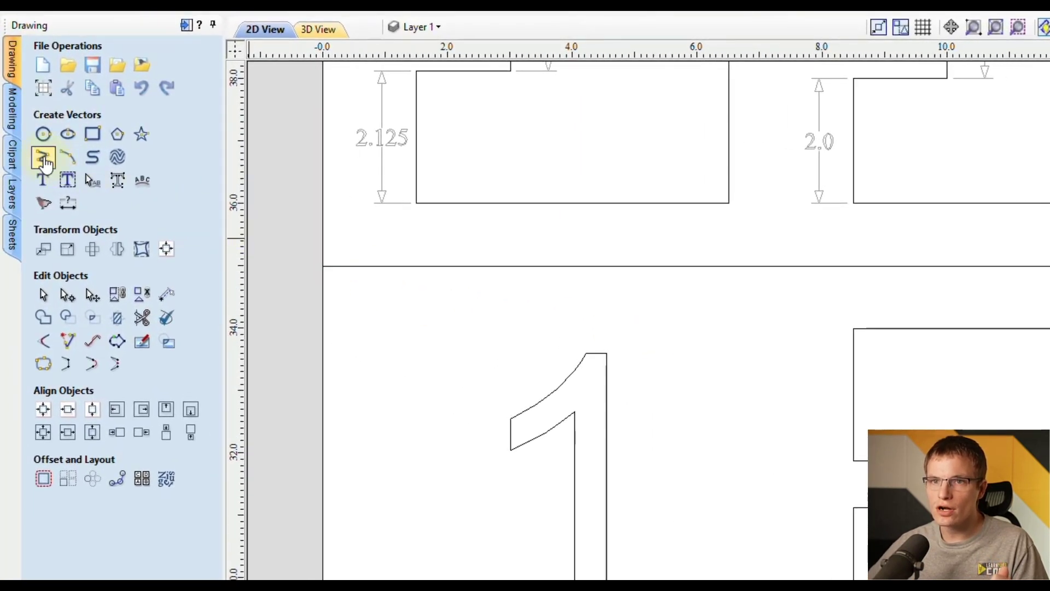
click(43, 157)
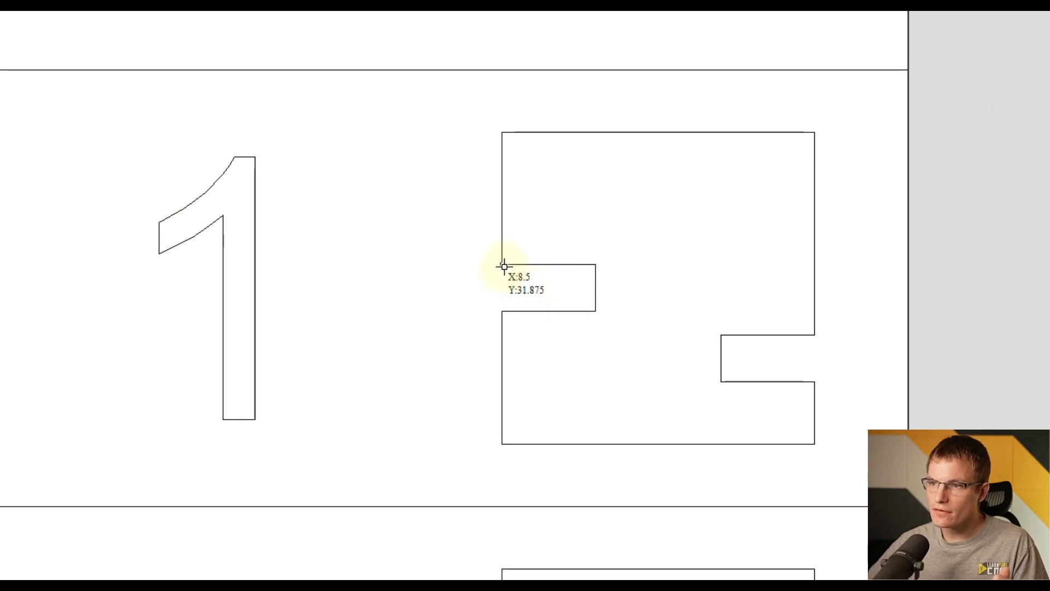
click(502, 265)
click(502, 311)
key(Escape)
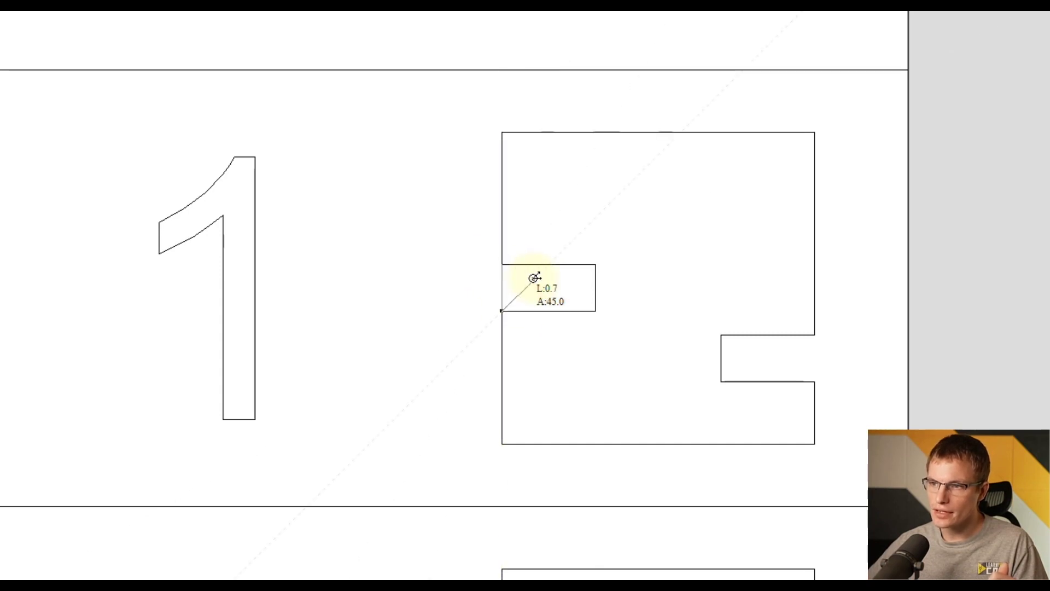
right_click(534, 277)
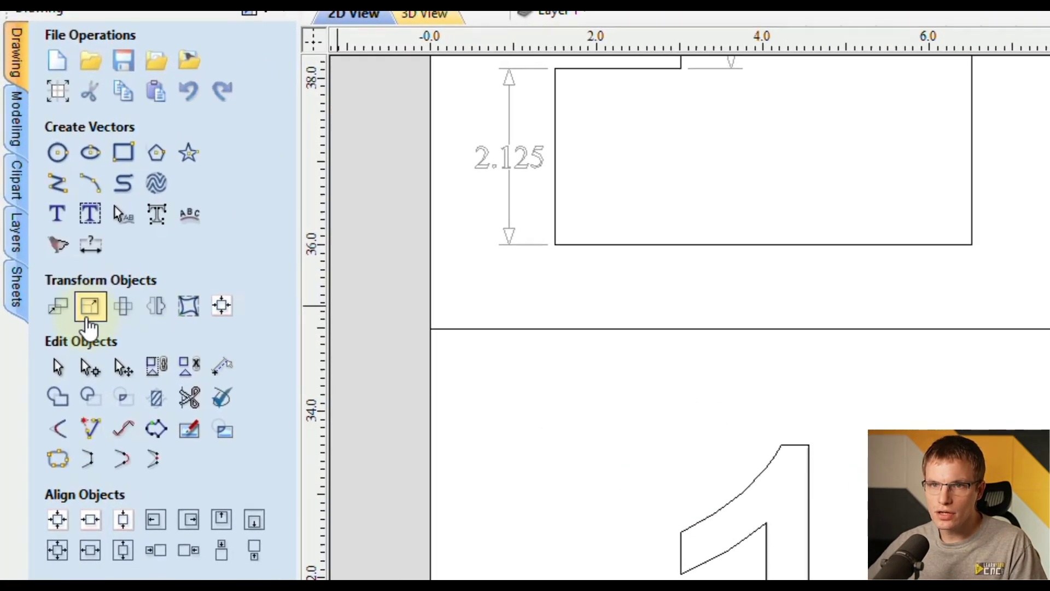
Step: Enter a trial height of 1 inch for the slot-mouth line with Set Size to read the required scale percentage, without applying it
click(89, 318)
click(162, 455)
double_click(164, 453)
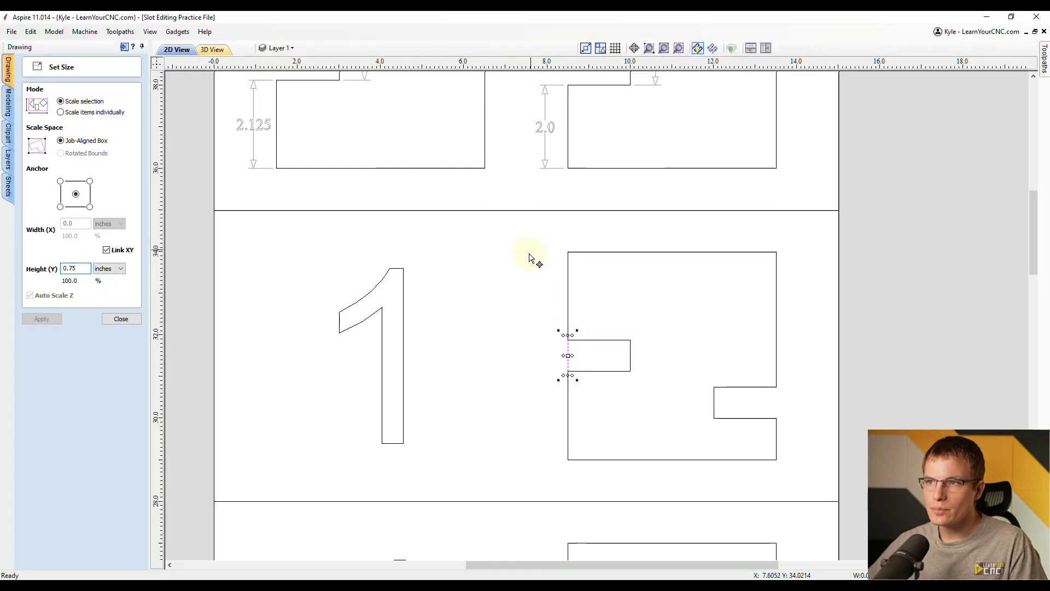
middle_drag(535, 257, 512, 375)
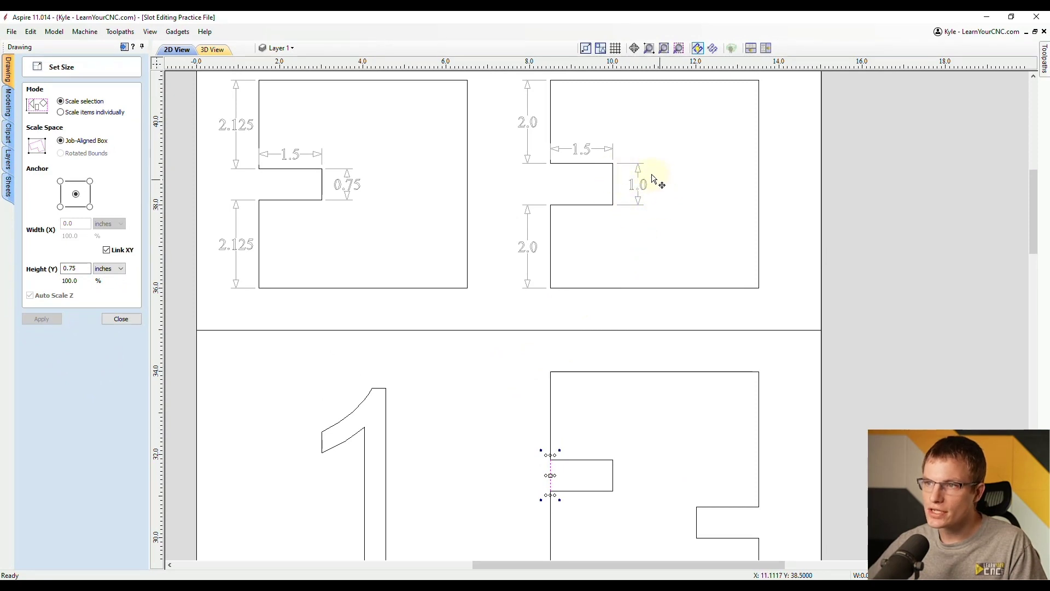
middle_drag(693, 443, 668, 261)
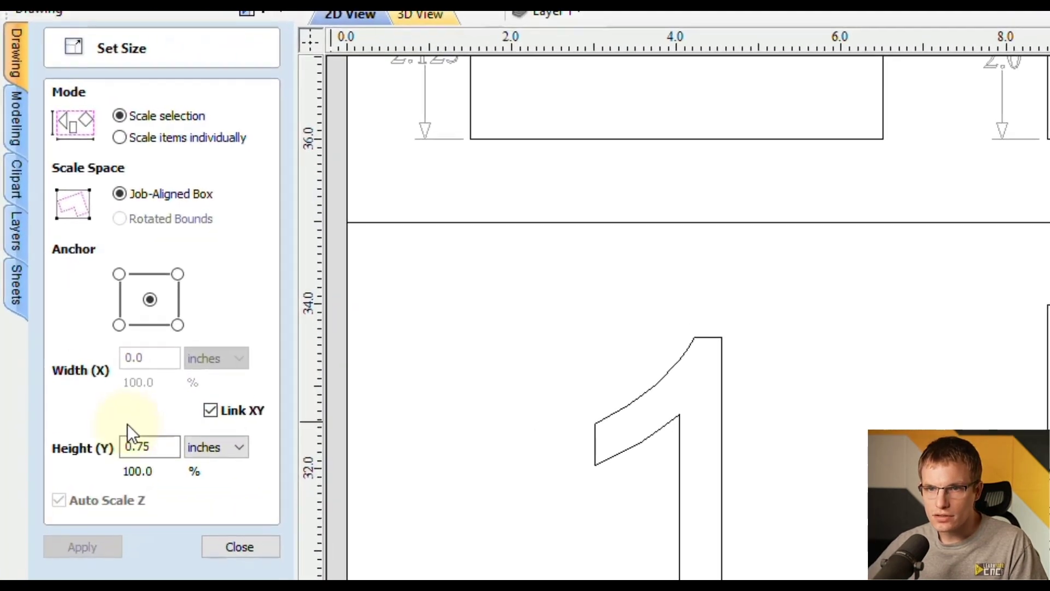
double_click(153, 450)
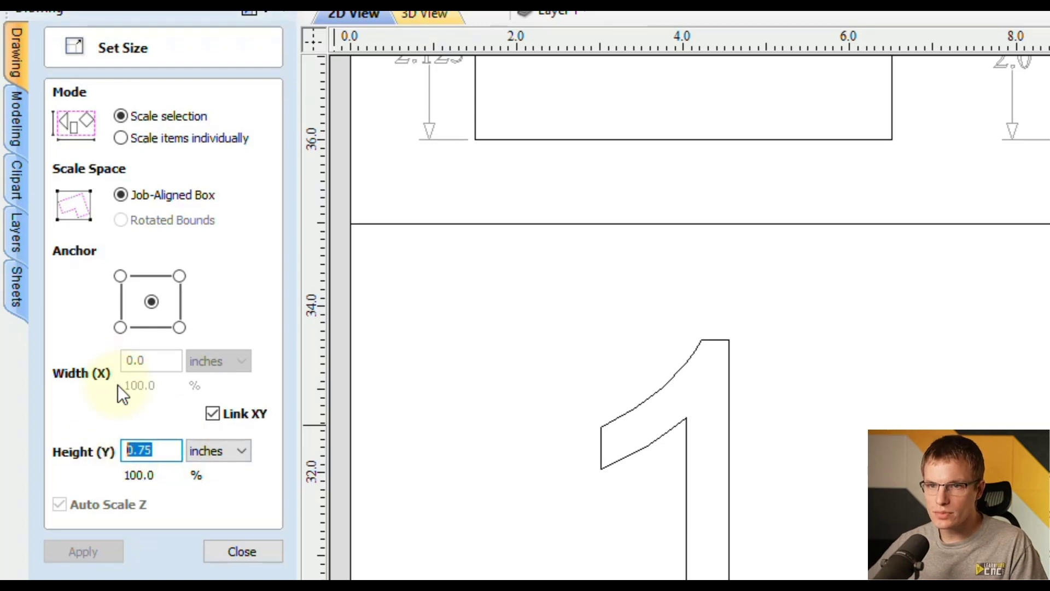
text(1)
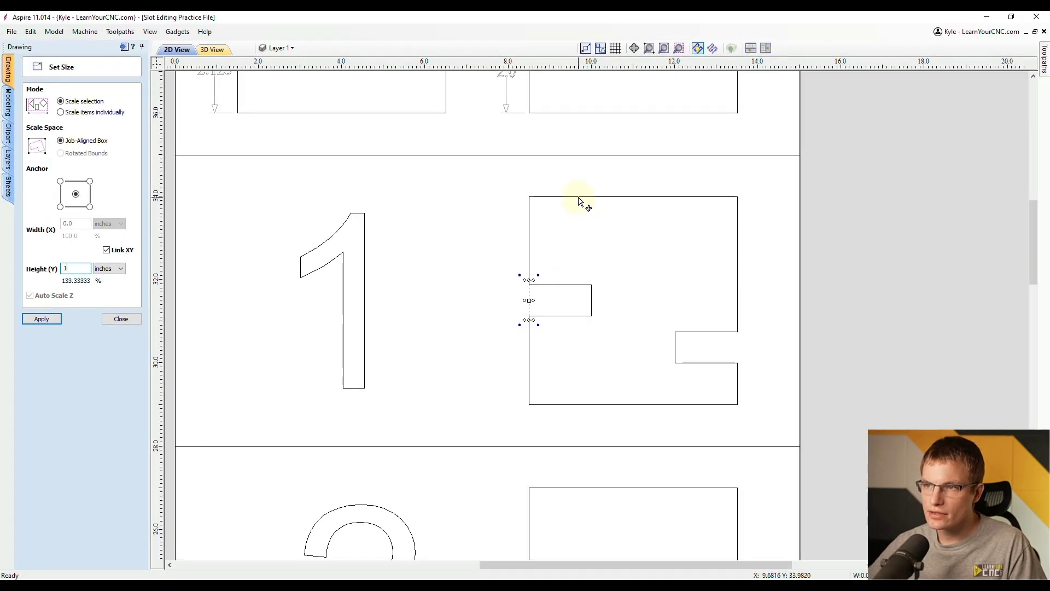
Step: Scale the outline of shape 1 to 133.33333% about its center, with width and height linked
shift+click(579, 197)
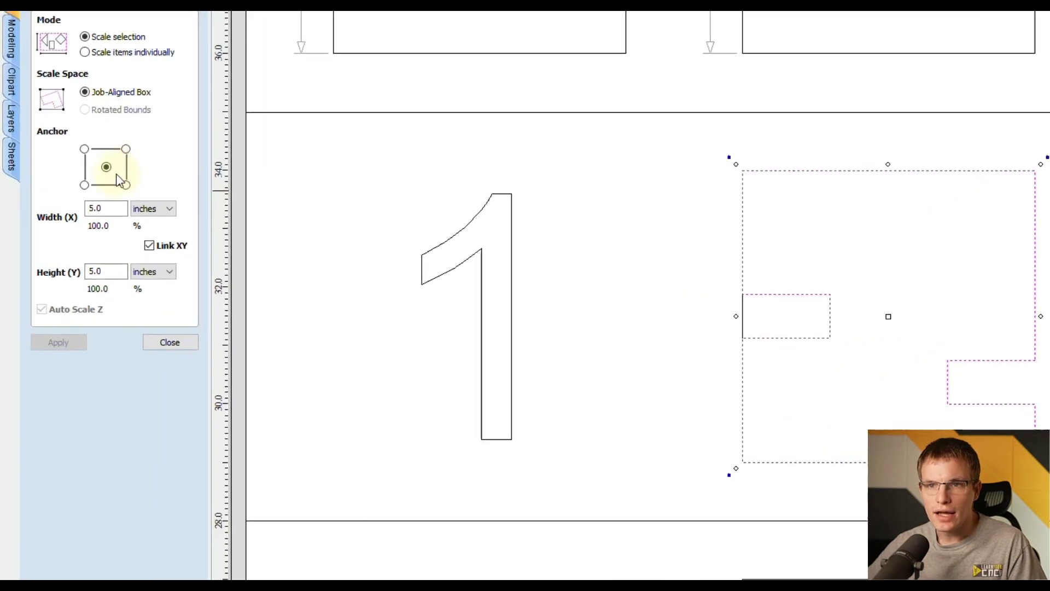
click(103, 270)
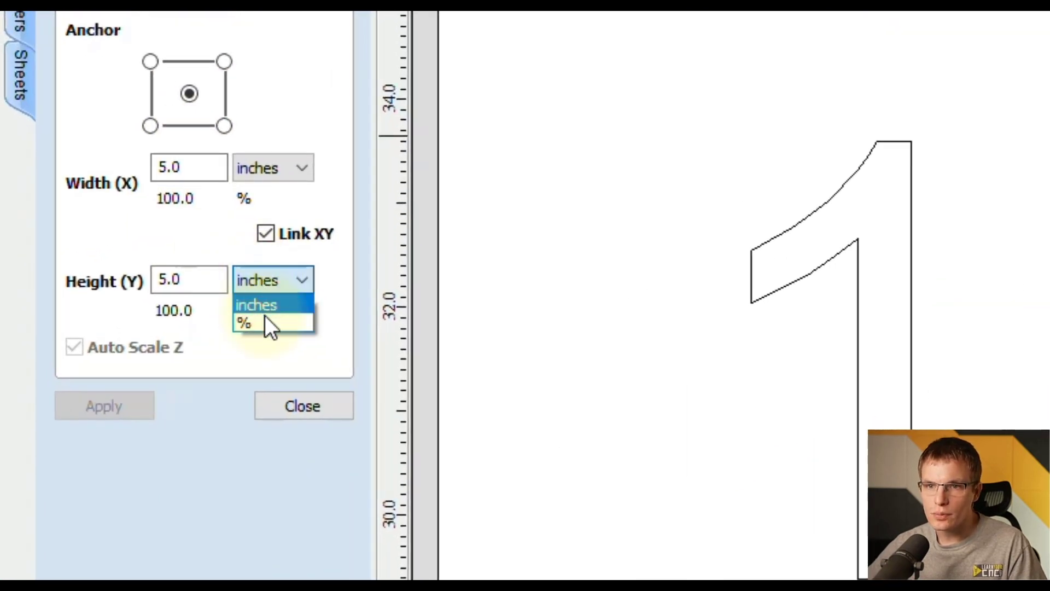
click(265, 319)
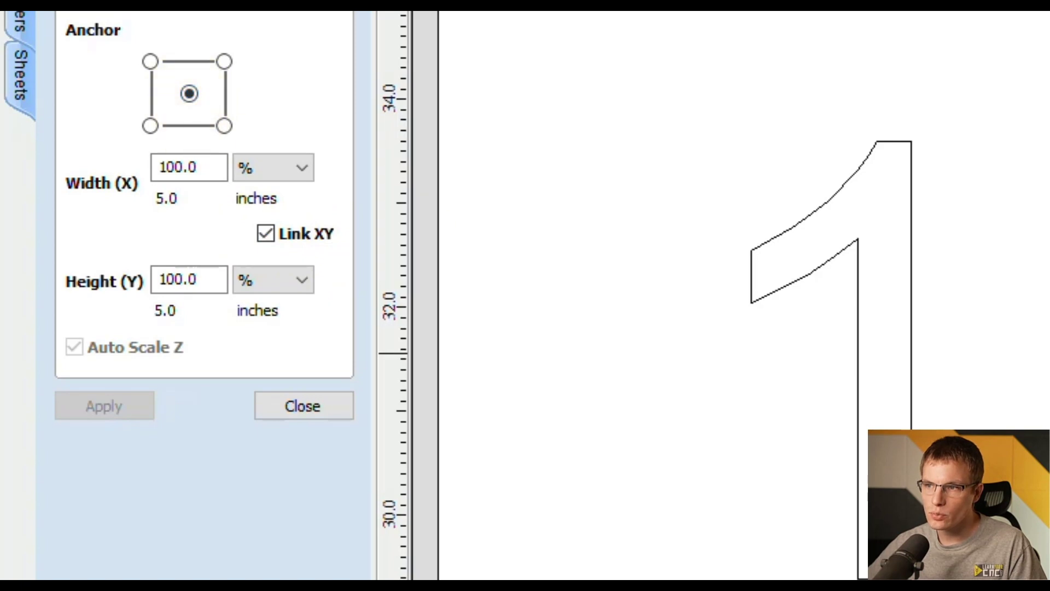
click(210, 279)
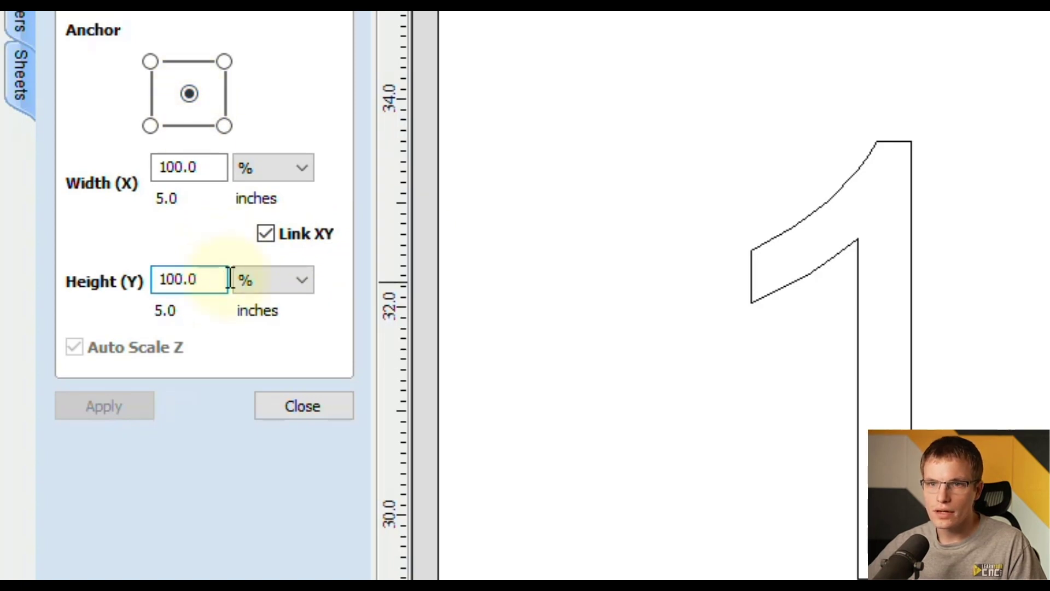
click(194, 281)
drag(194, 280, 166, 280)
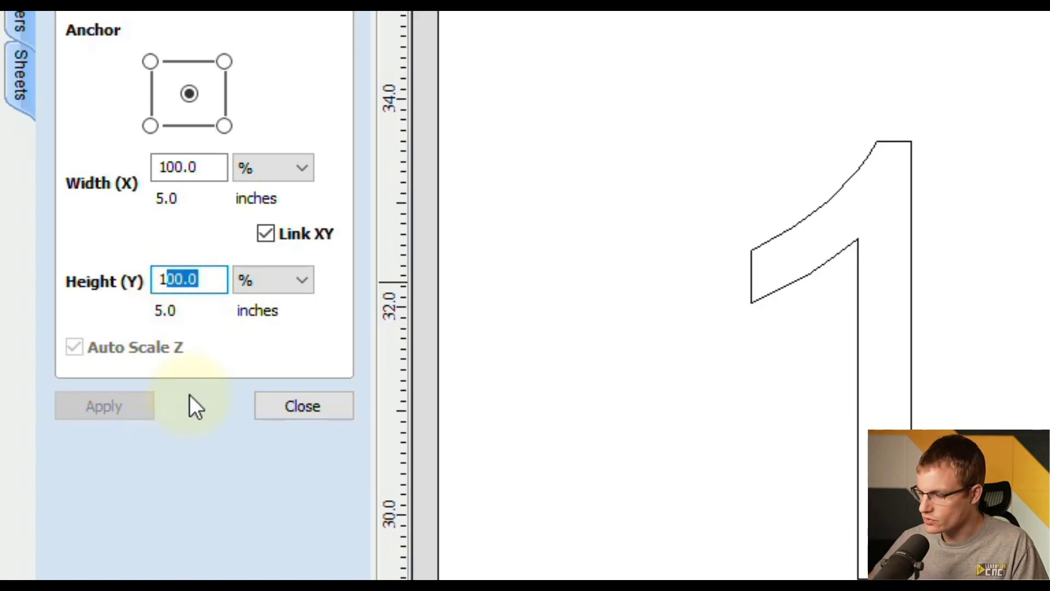
text(33.33333)
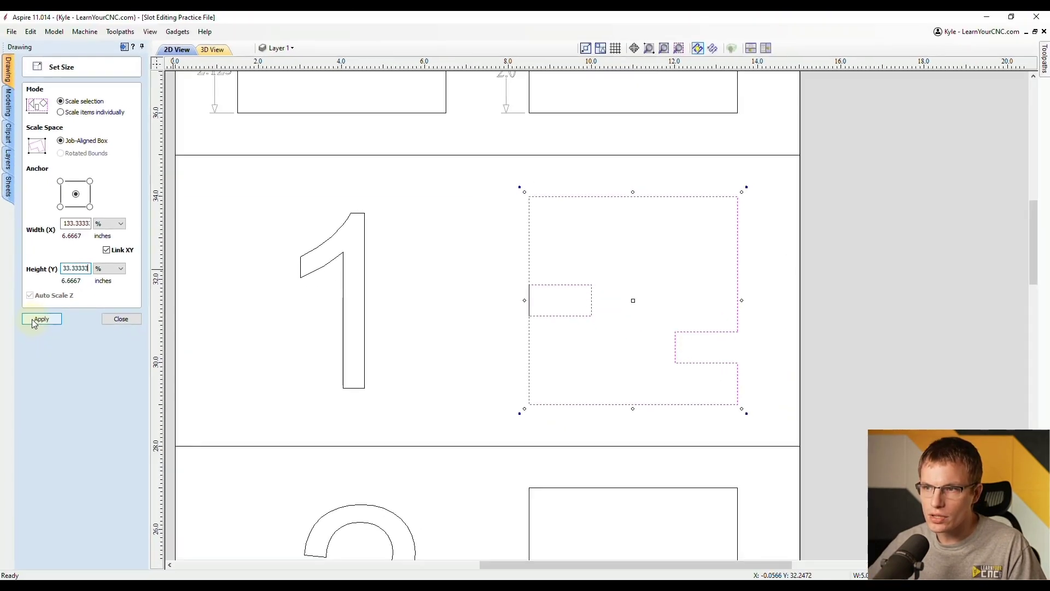
click(33, 322)
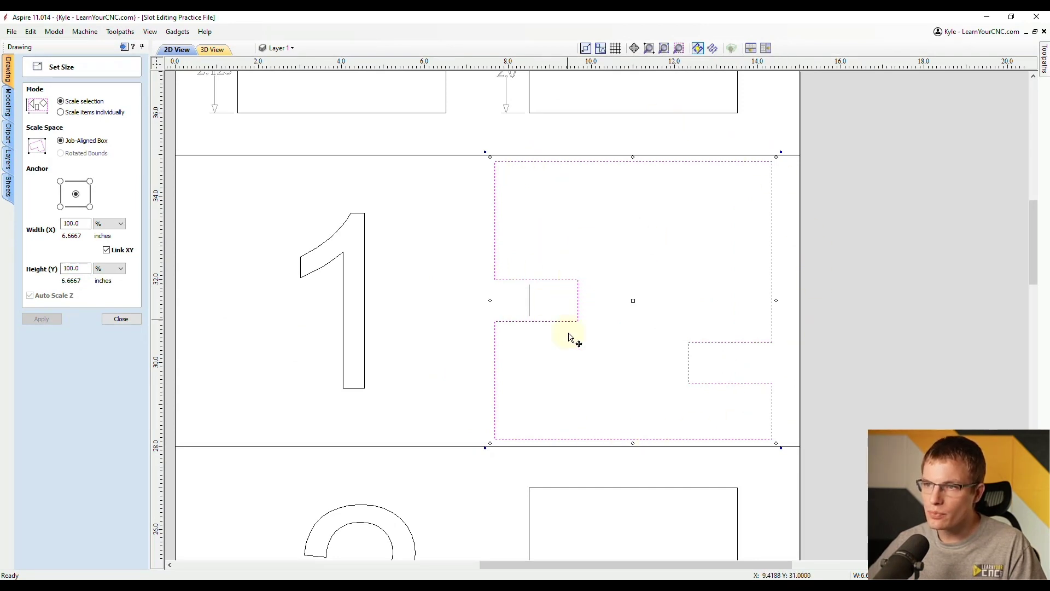
click(120, 321)
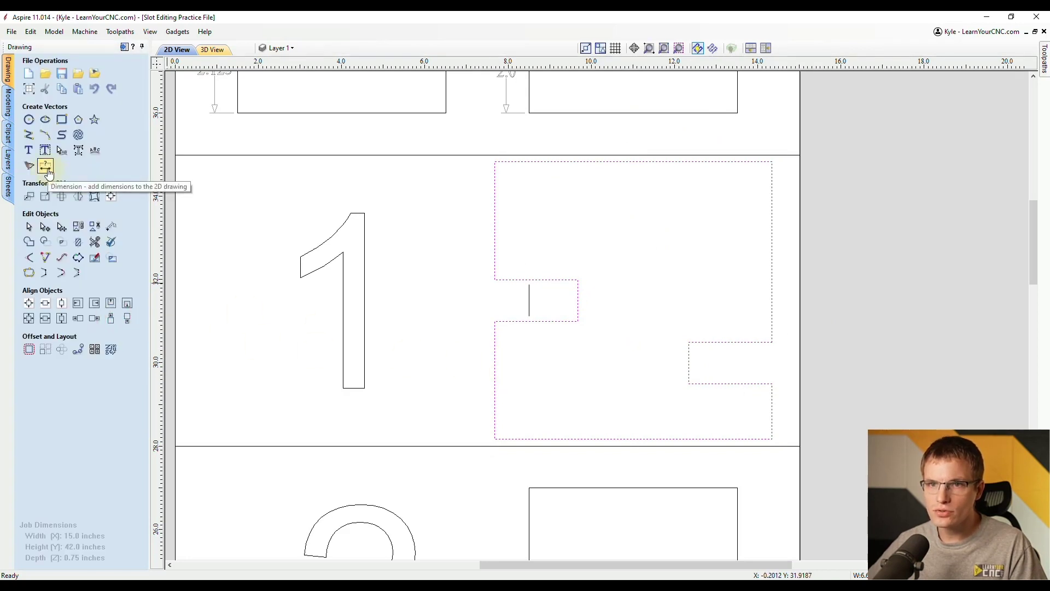
Step: Add a vertical dimension to the inner end of the left slot in shape 1
click(45, 166)
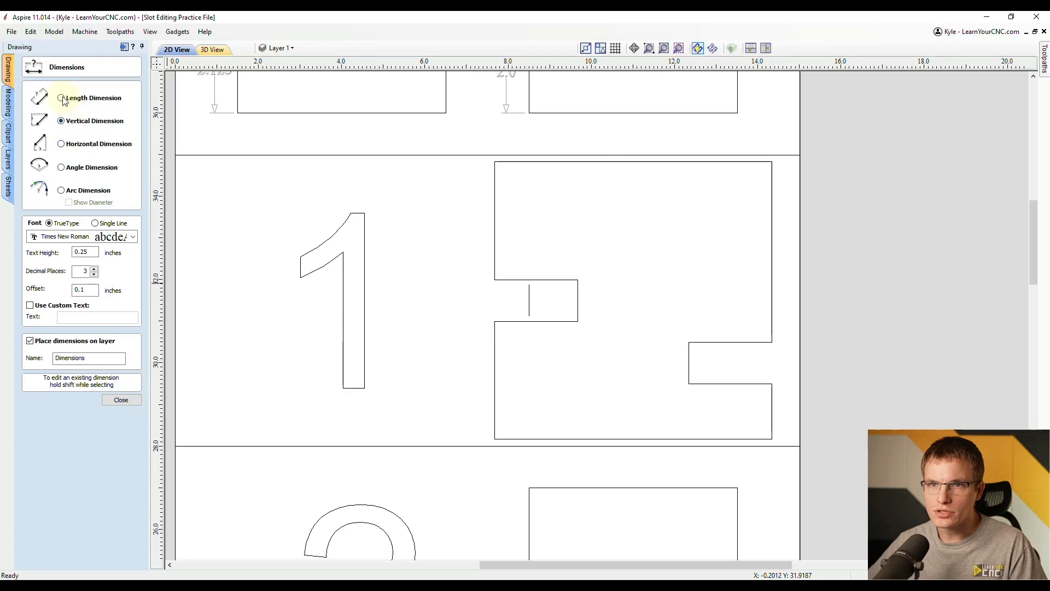
click(578, 321)
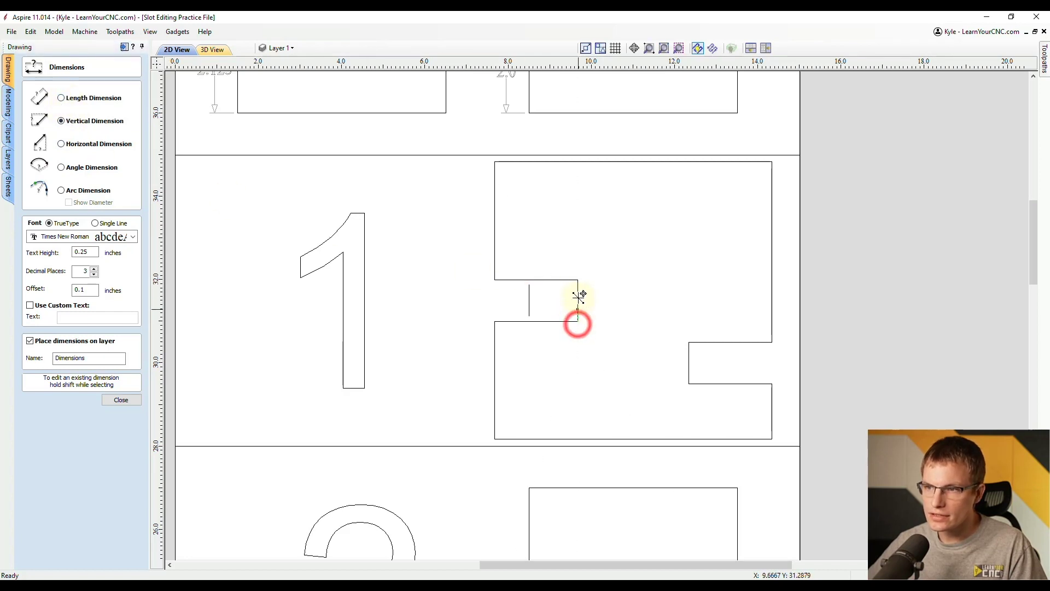
click(577, 280)
click(605, 301)
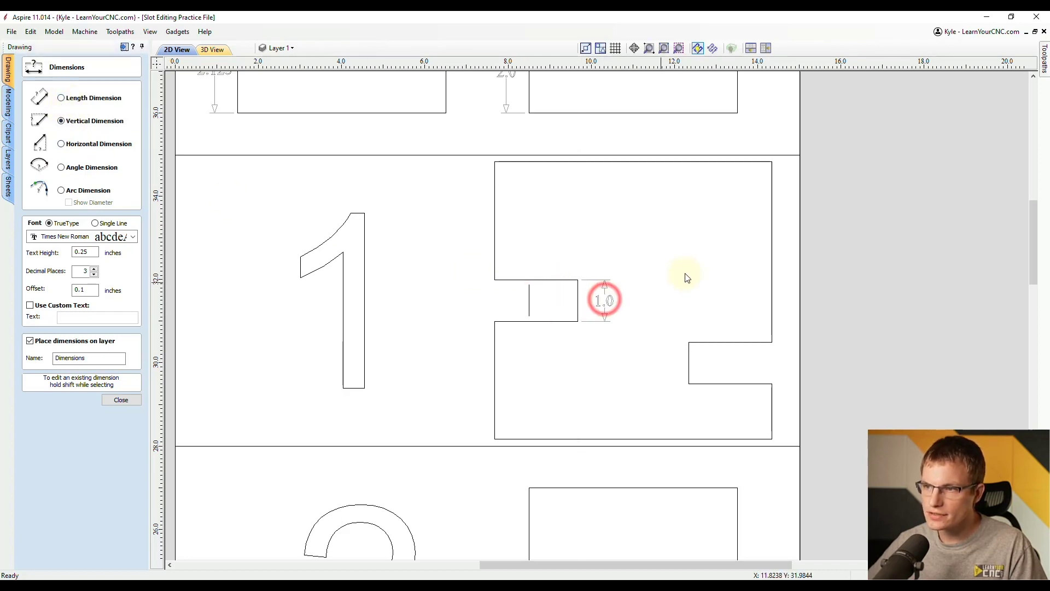
scroll(666, 303, up, 1)
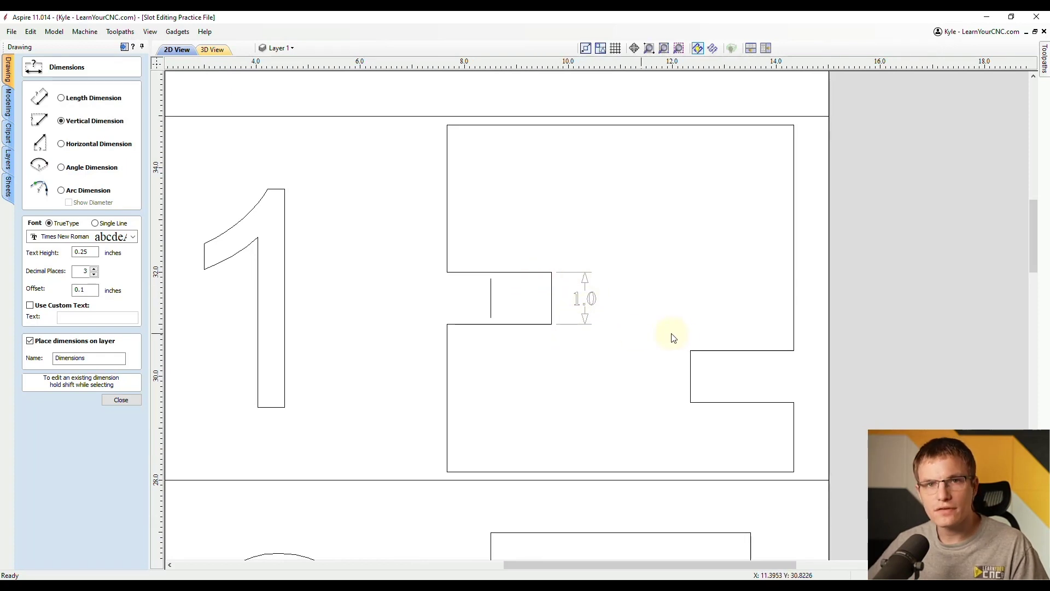
scroll(656, 337, down, 2)
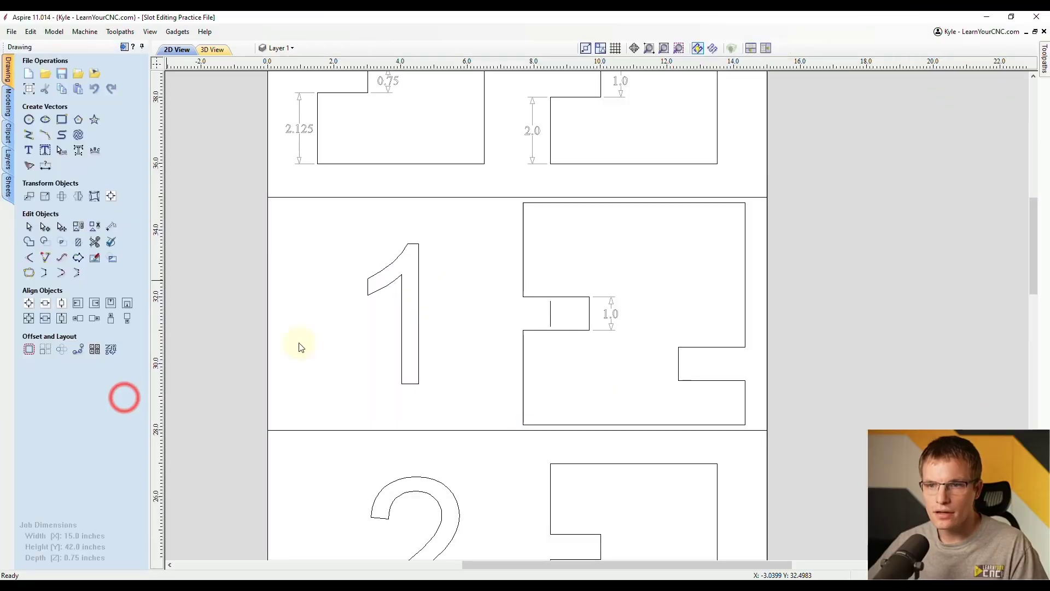
click(438, 286)
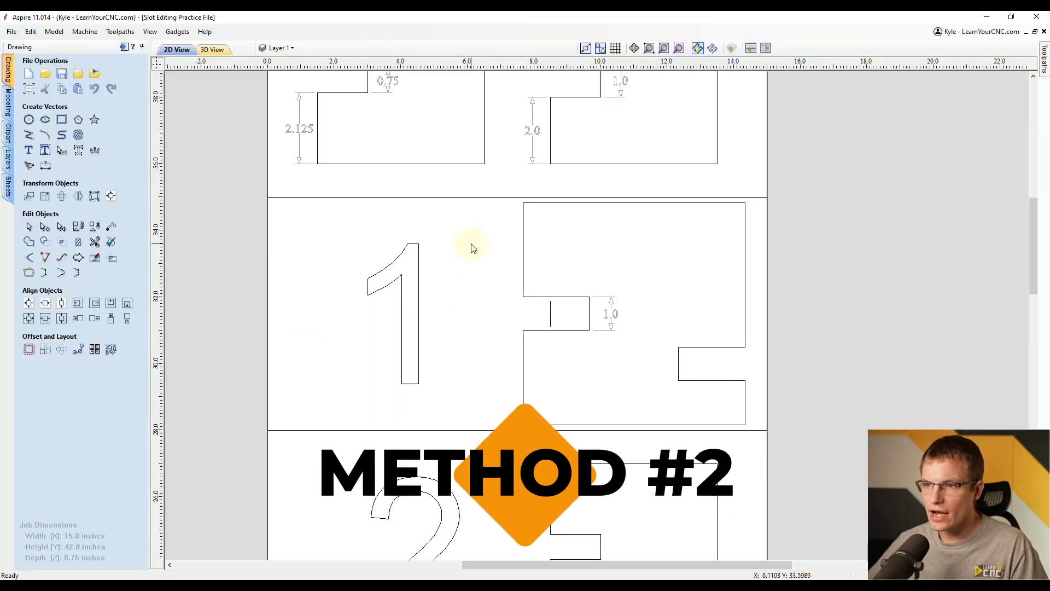
Step: Cut the outline of shape 2 at both corners of its slot mouth to separate the slot from the outer profile
scroll(593, 474, up, 3)
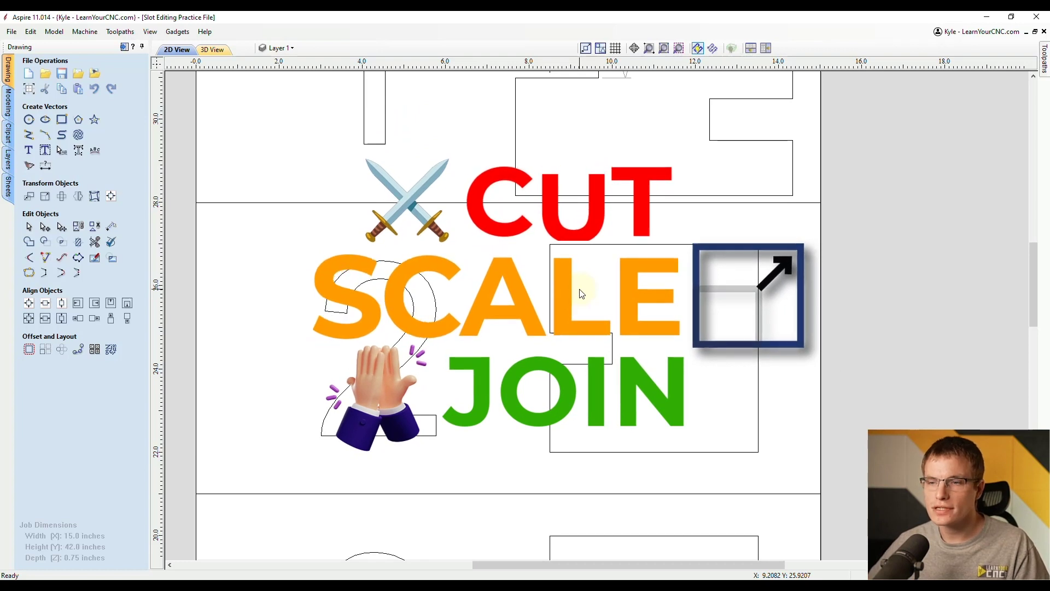
click(569, 333)
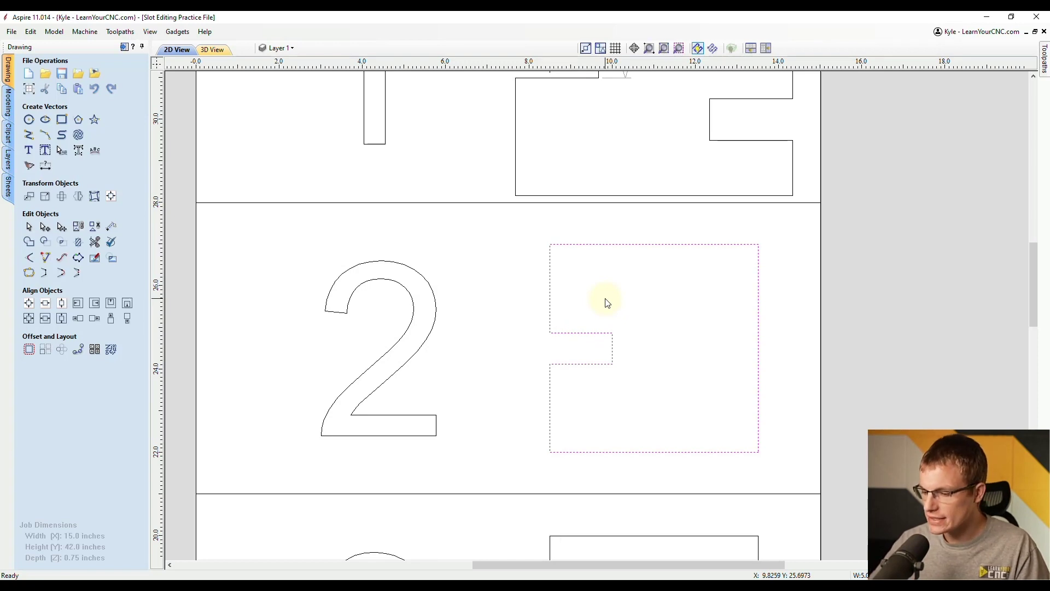
key(n)
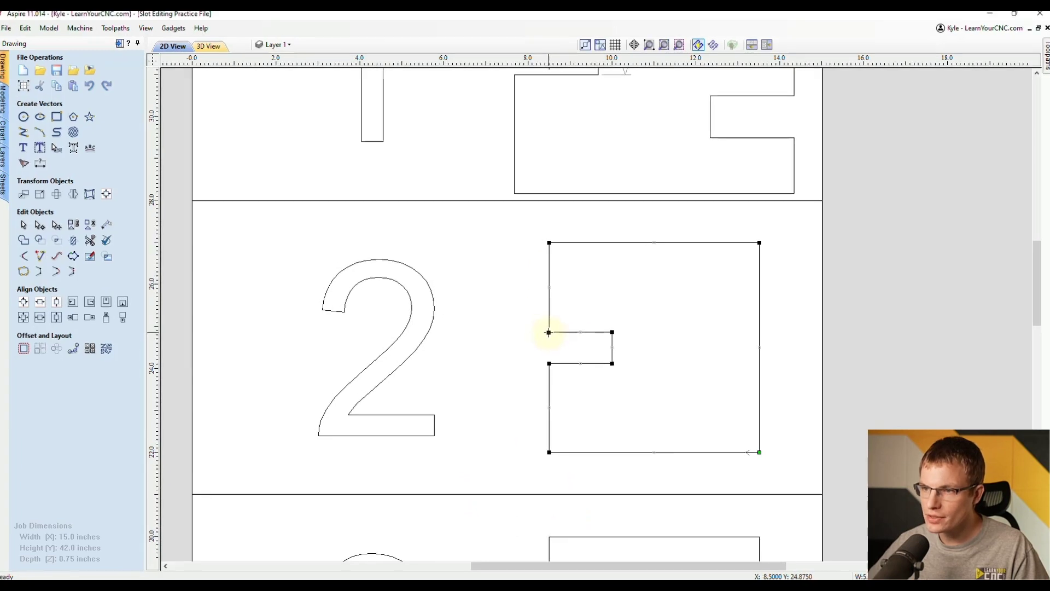
right_click(551, 332)
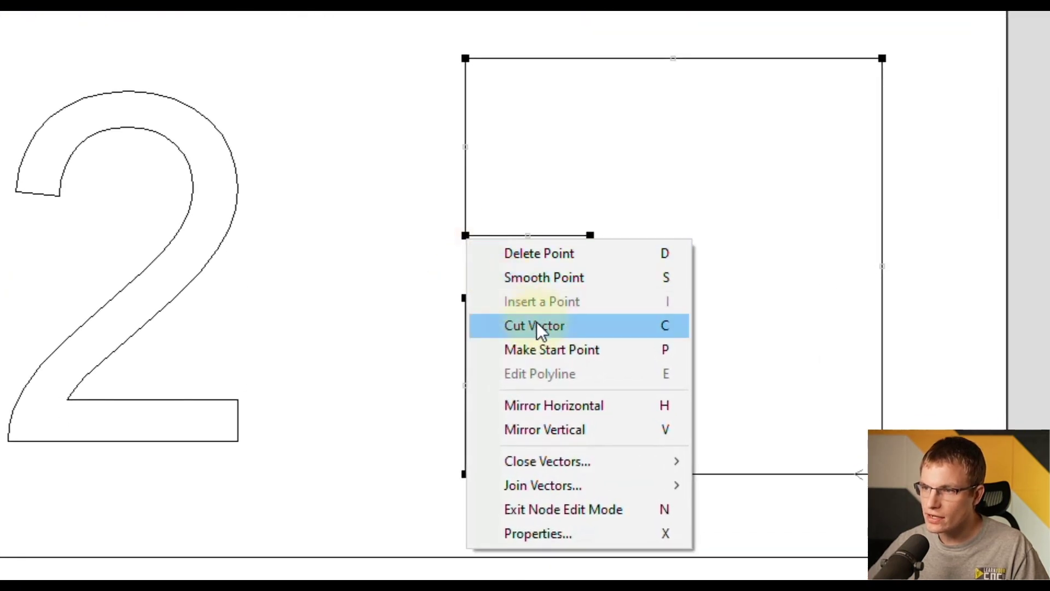
click(536, 325)
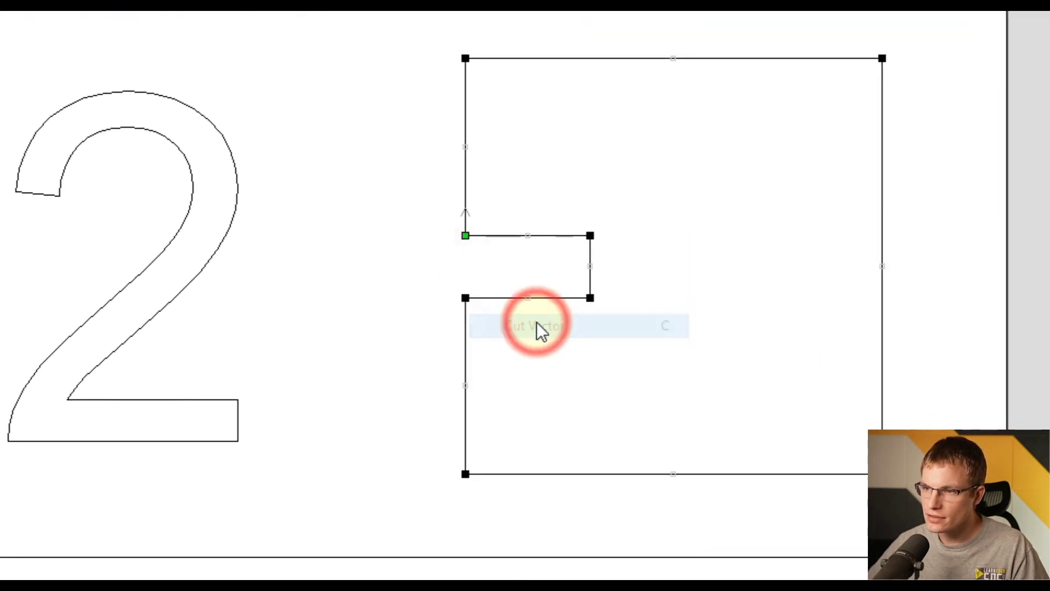
right_click(466, 299)
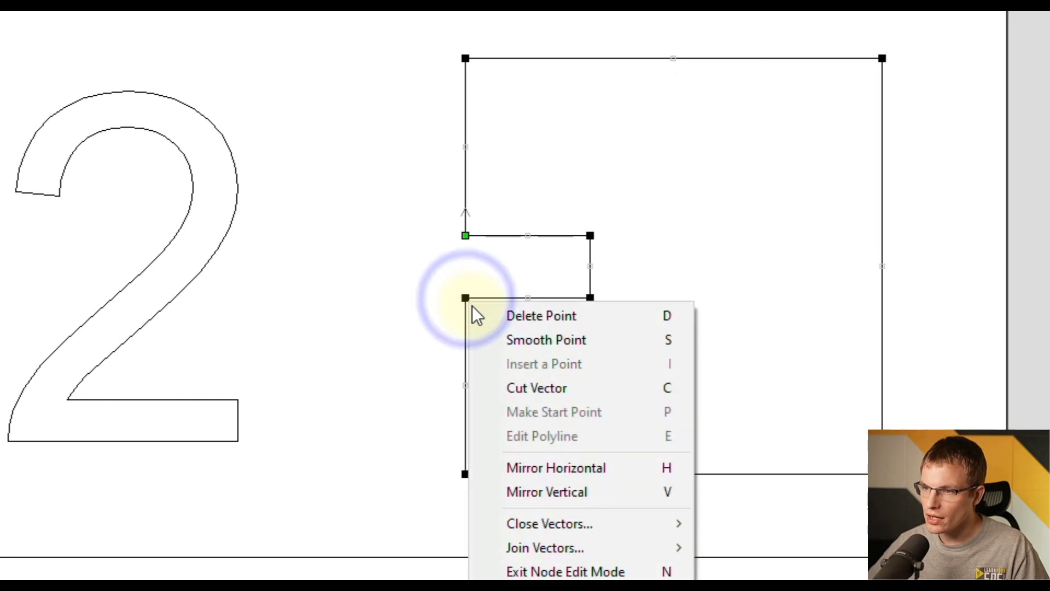
click(545, 391)
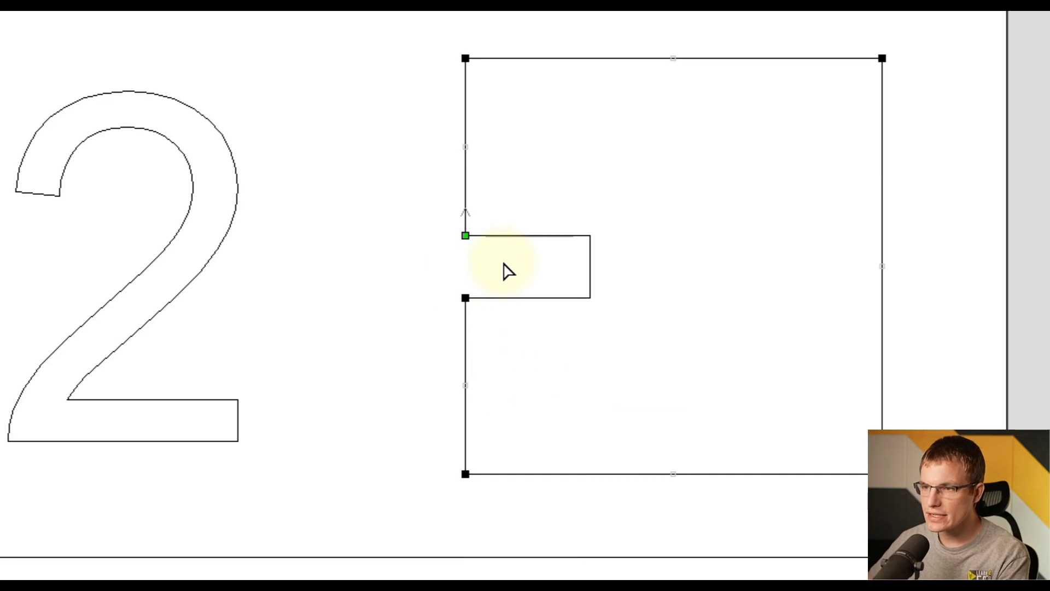
key(n)
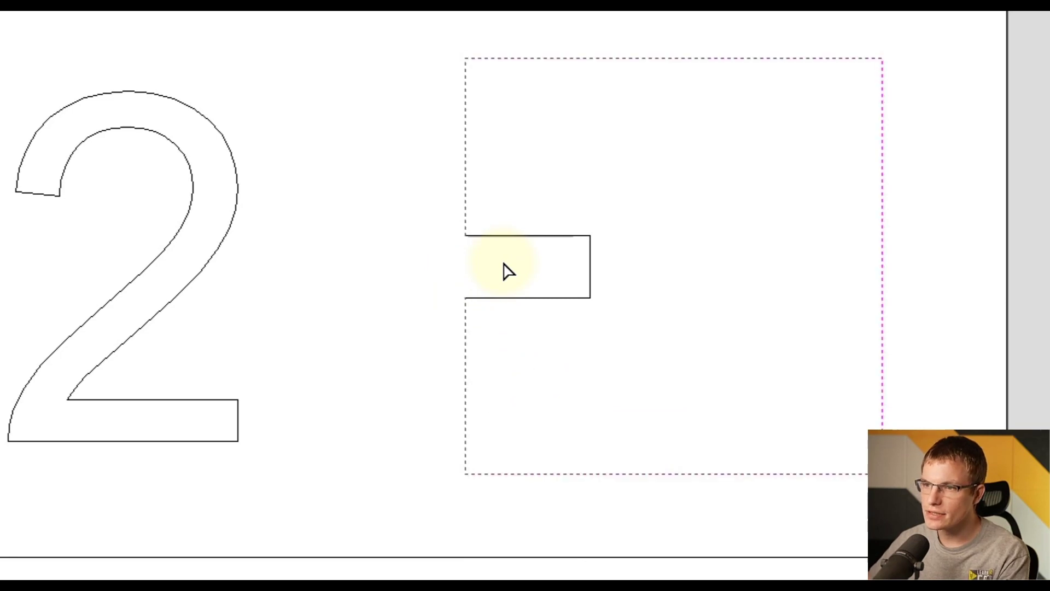
Step: Open Set Size for the separated slot of shape 2 and unlink its width and height
click(488, 234)
click(463, 209)
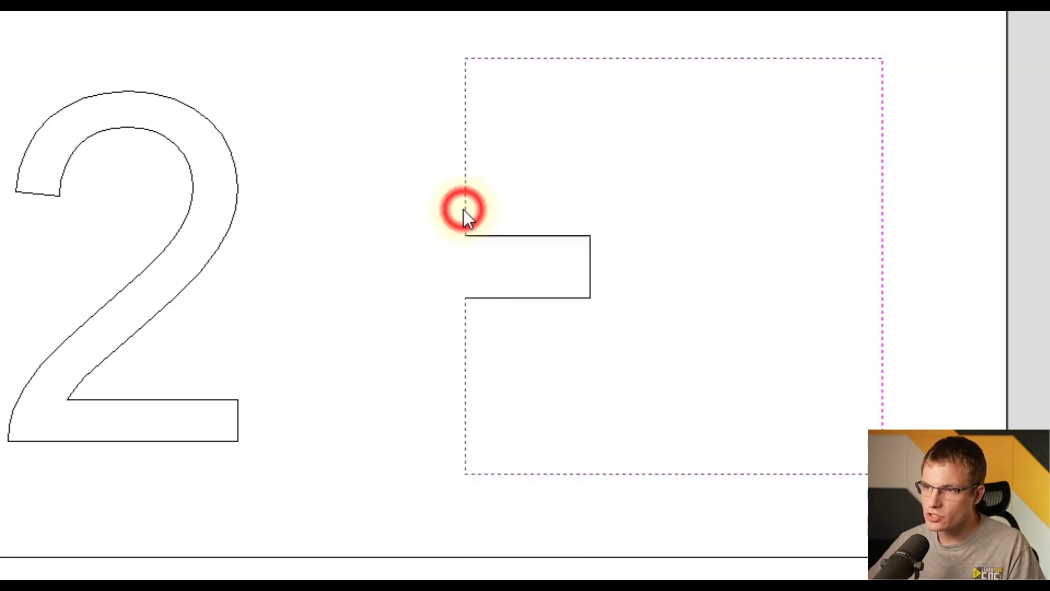
click(482, 235)
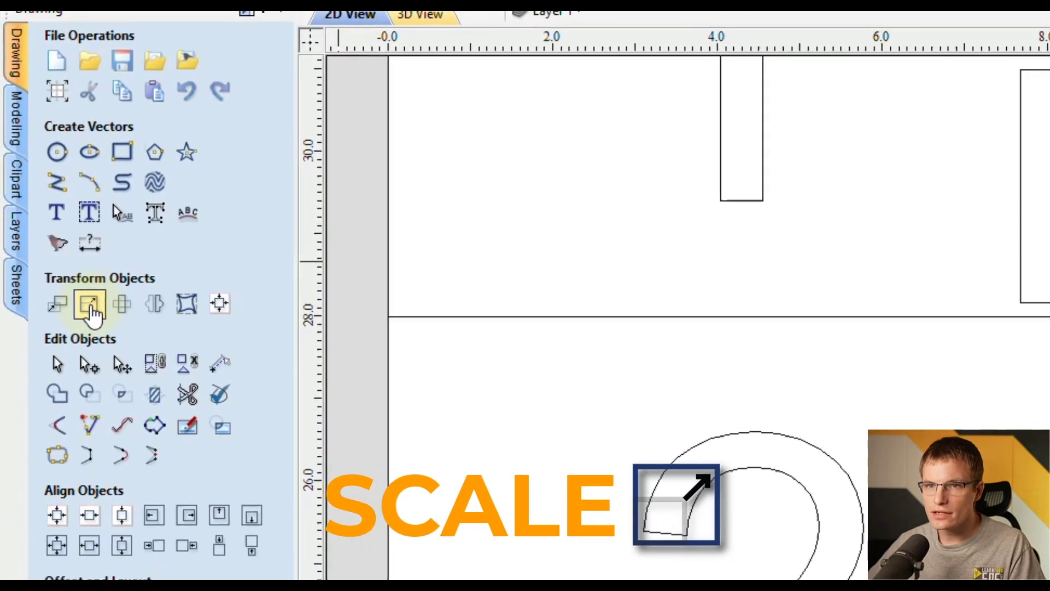
click(45, 196)
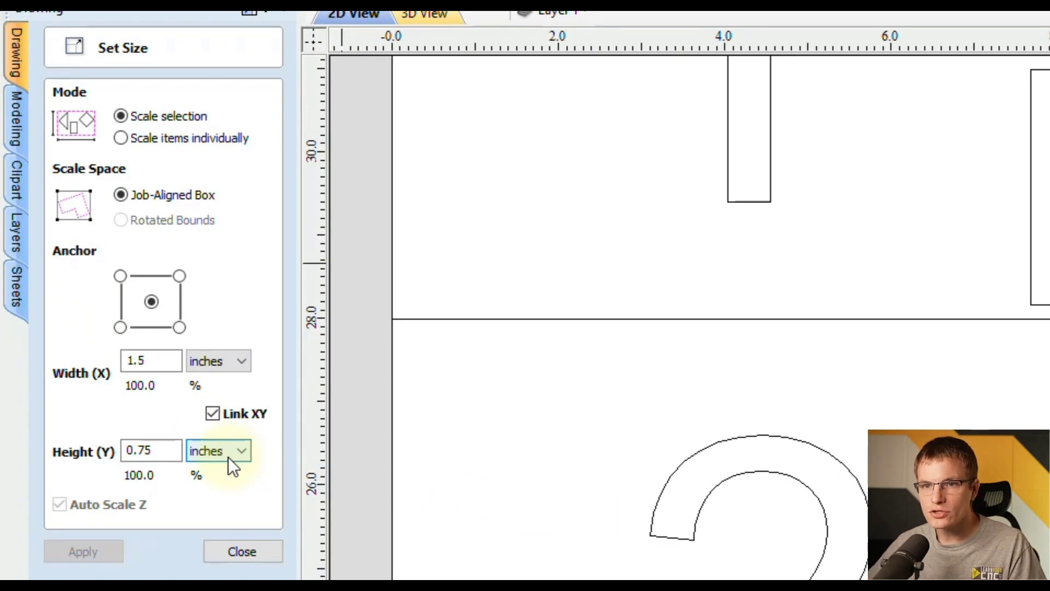
click(213, 414)
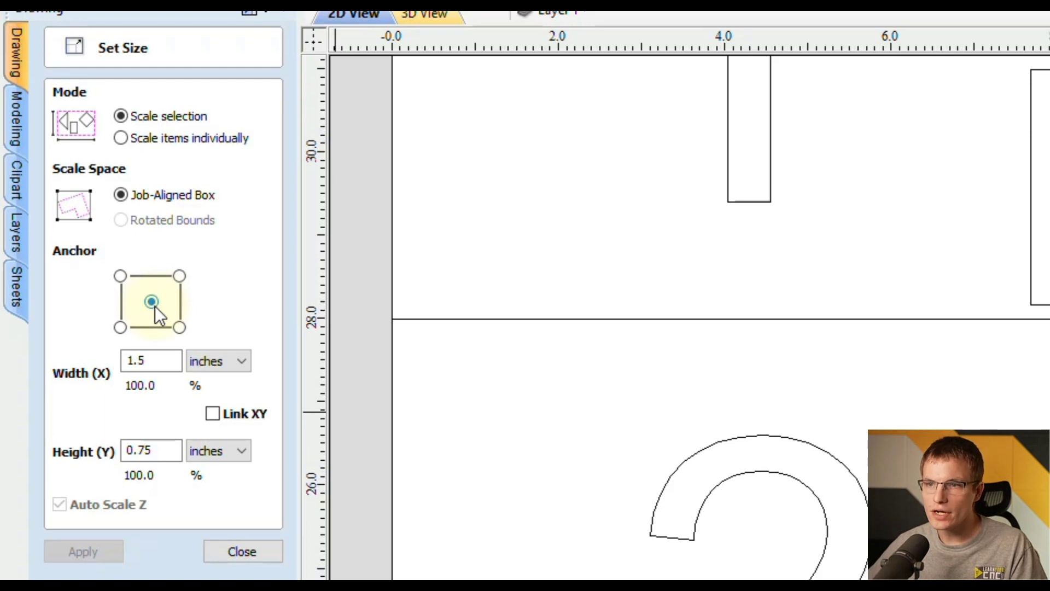
Step: Try the corner anchors for scaling the slot, and return the anchor to the center
click(179, 276)
click(120, 275)
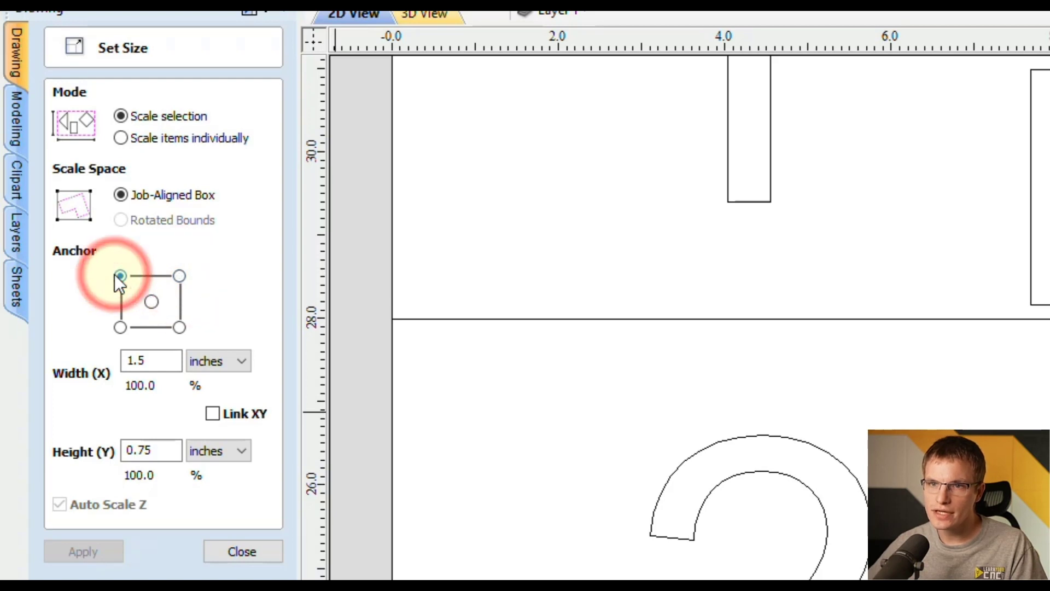
click(120, 328)
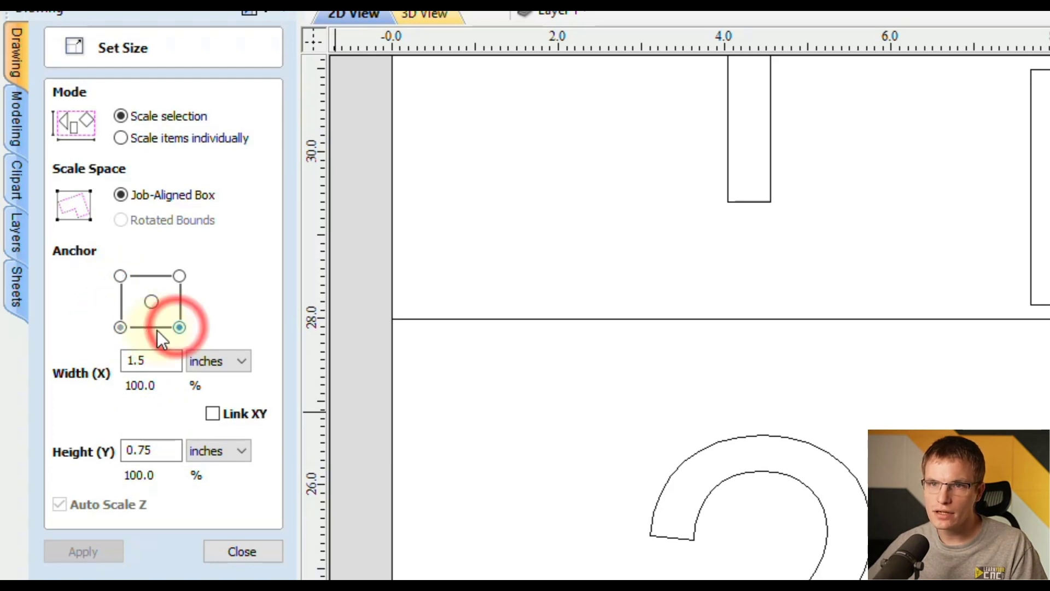
click(120, 327)
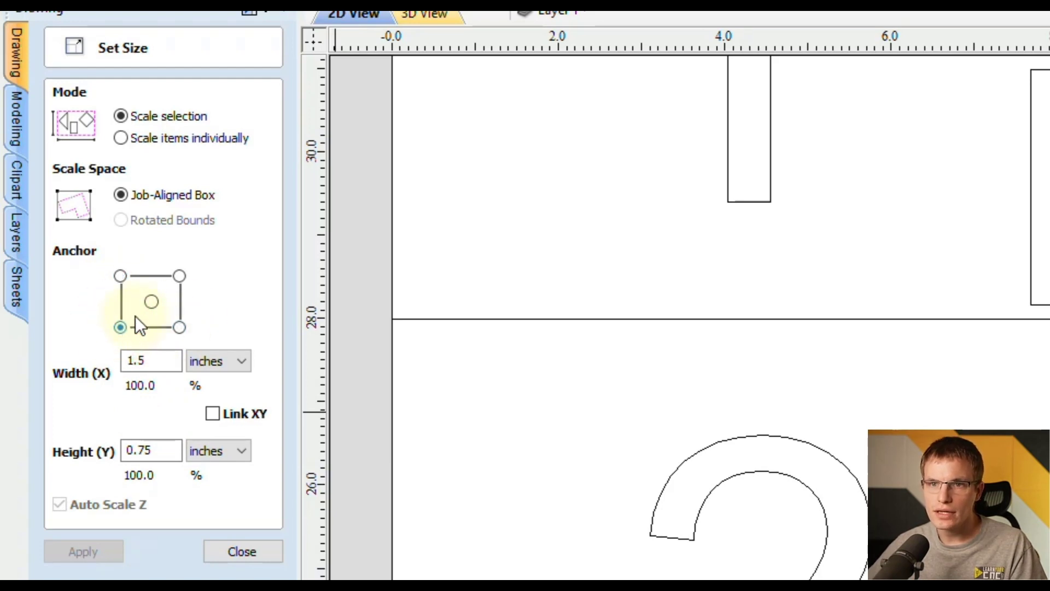
click(152, 304)
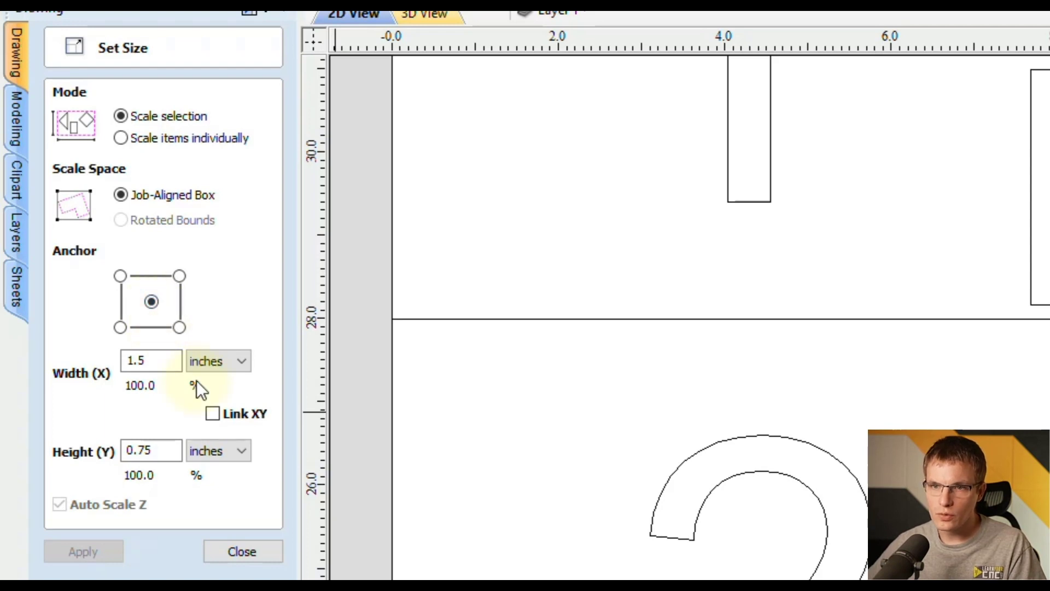
Step: Scale the slot of shape 2 to a height of 1 inch about its center, keeping its width
click(170, 451)
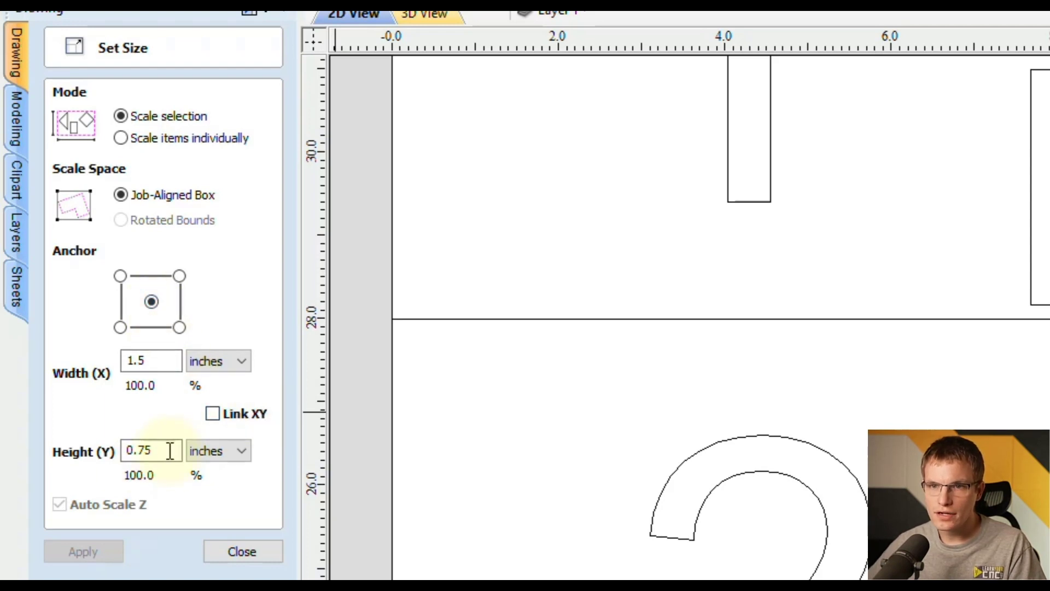
double_click(164, 451)
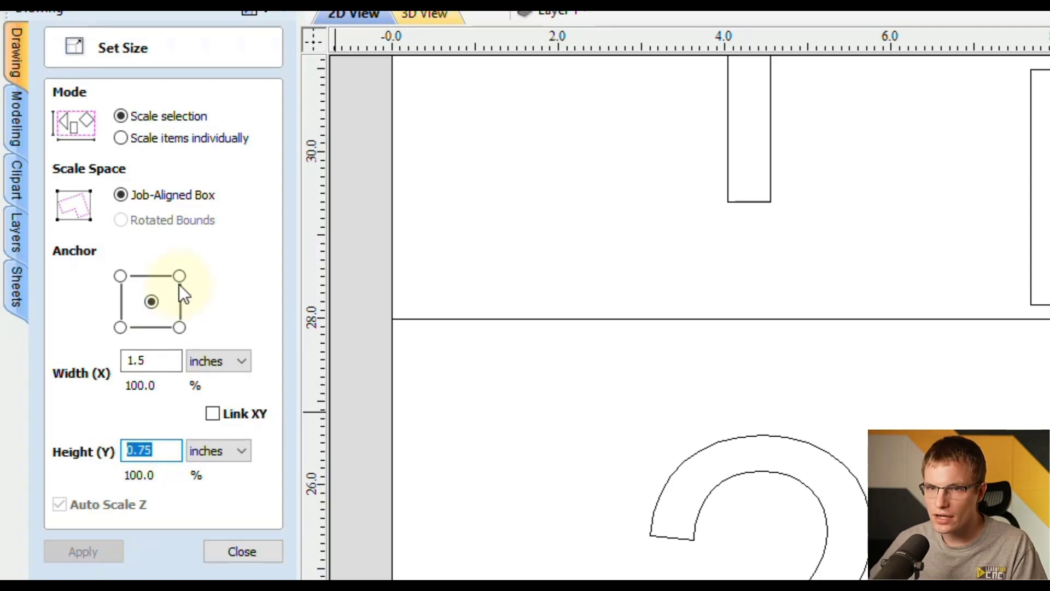
text(1)
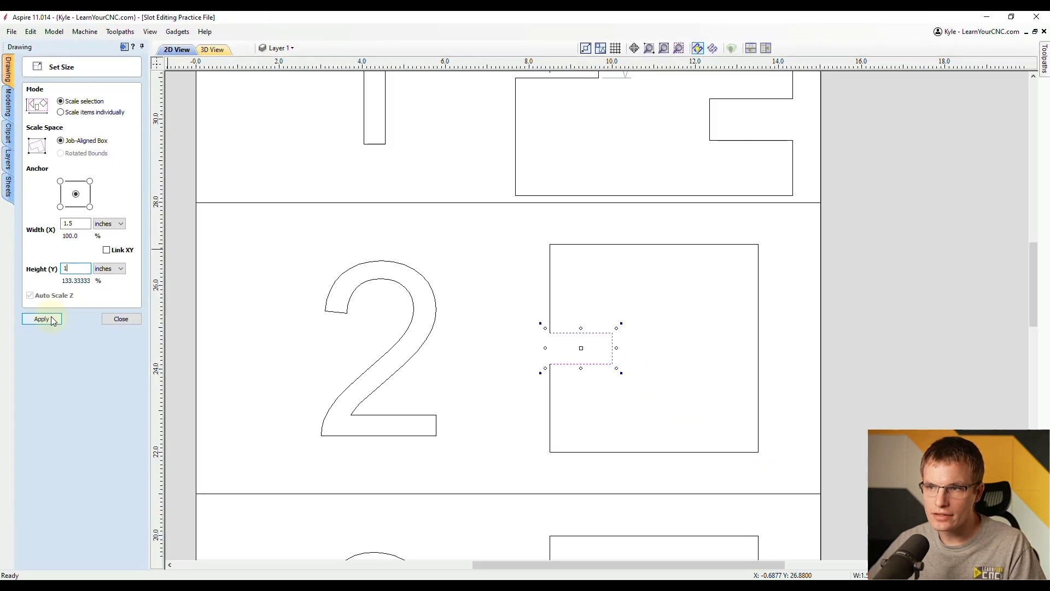
click(52, 320)
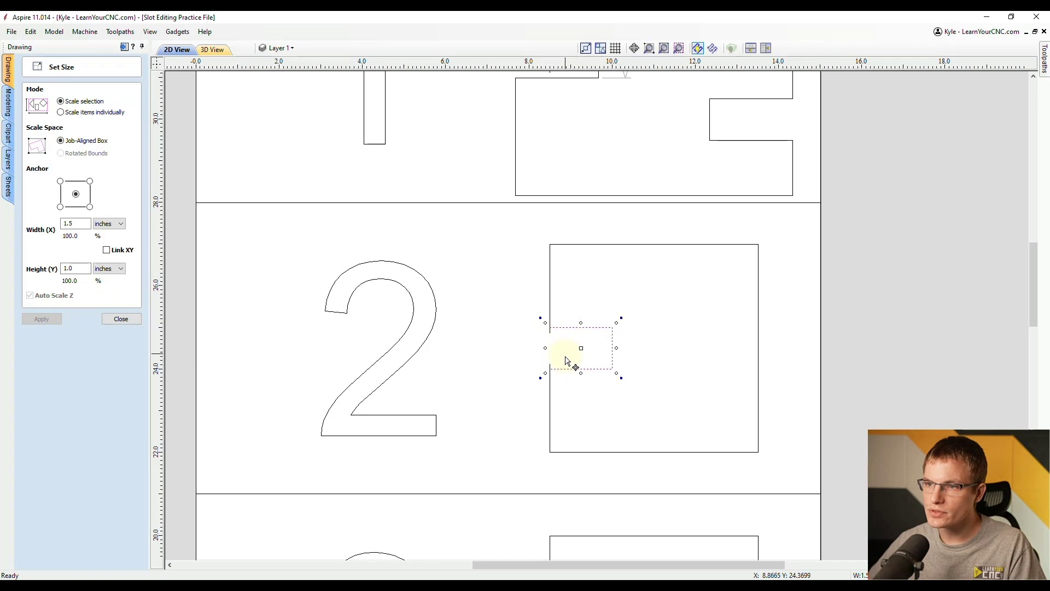
click(121, 319)
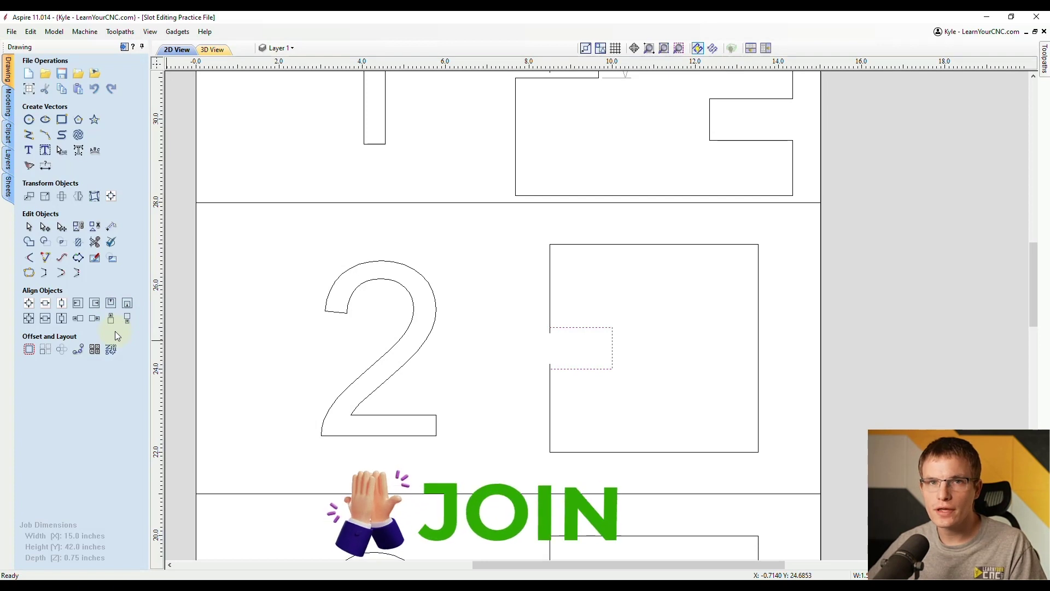
Step: Trim the leftover line ends inside the slot mouth of shape 2 with Interactive Trim, automatically rejoining the trimmed sections
scroll(584, 358, up, 3)
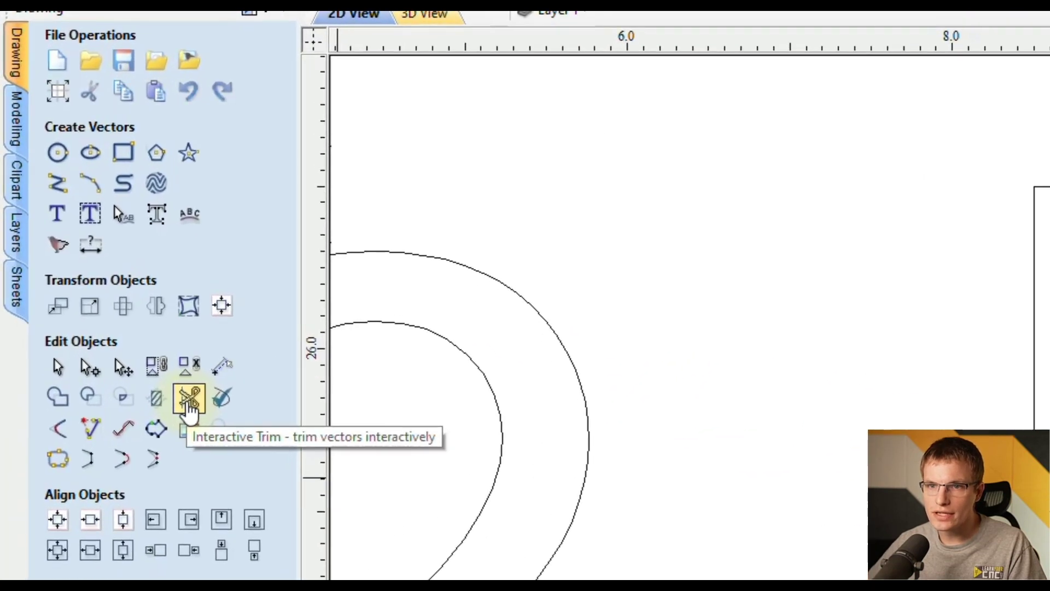
click(189, 402)
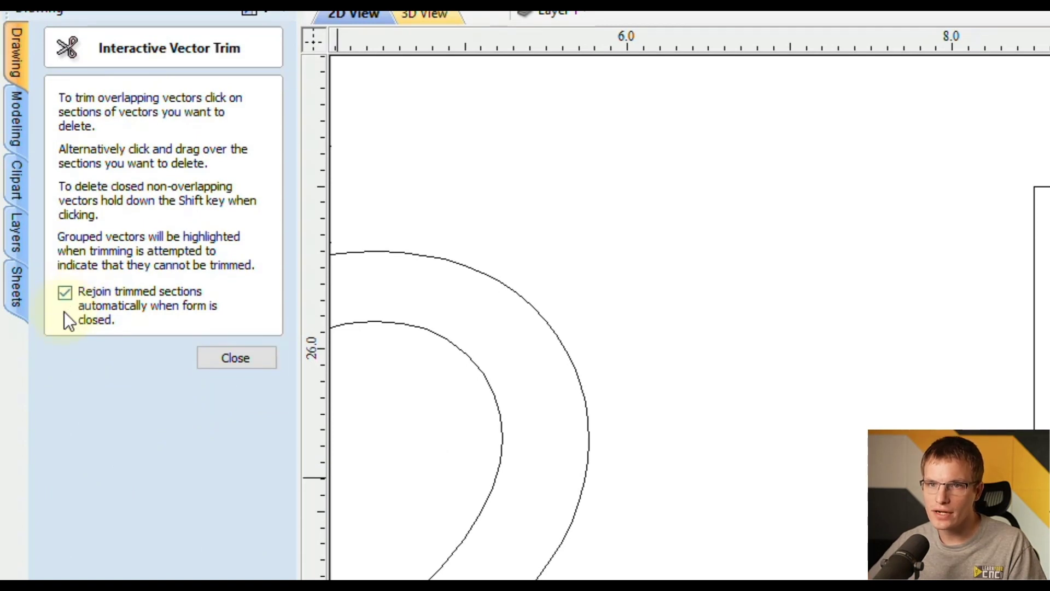
click(1035, 539)
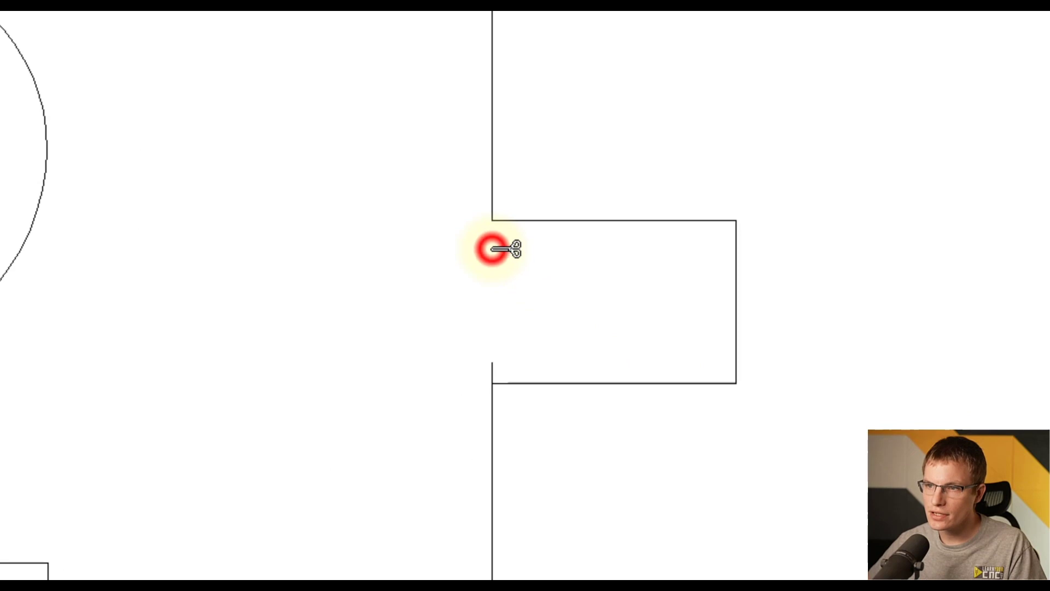
click(492, 364)
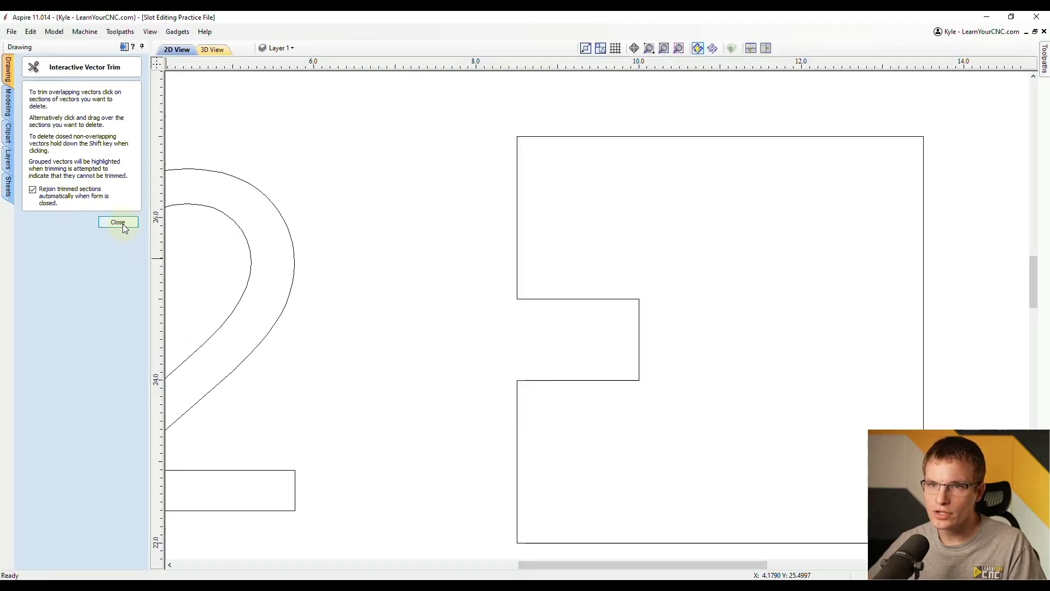
click(121, 224)
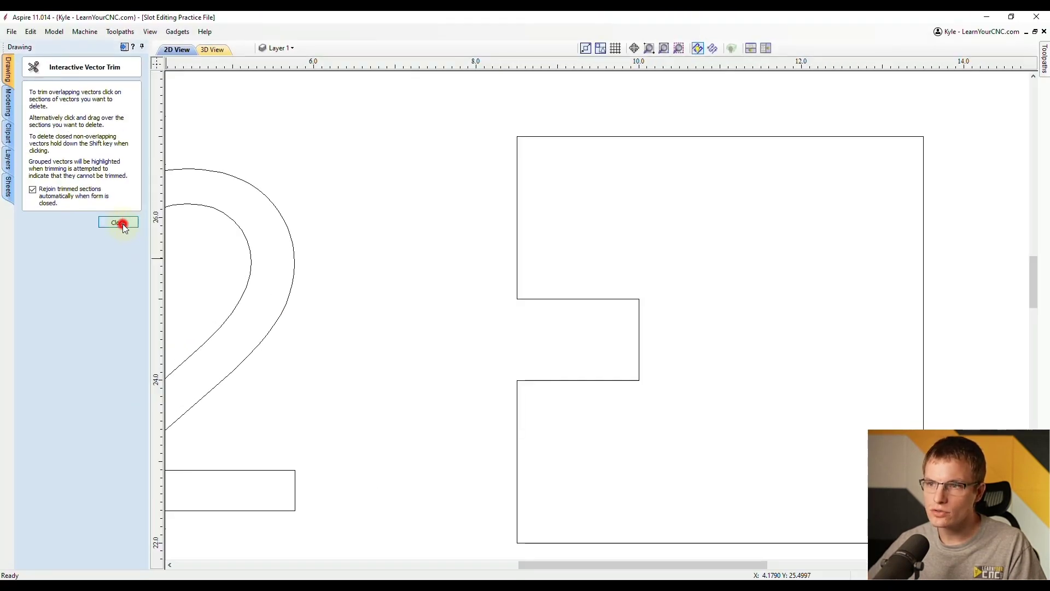
Step: Check with Join Vectors whether the outline of shape 2 is one closed vector
click(559, 299)
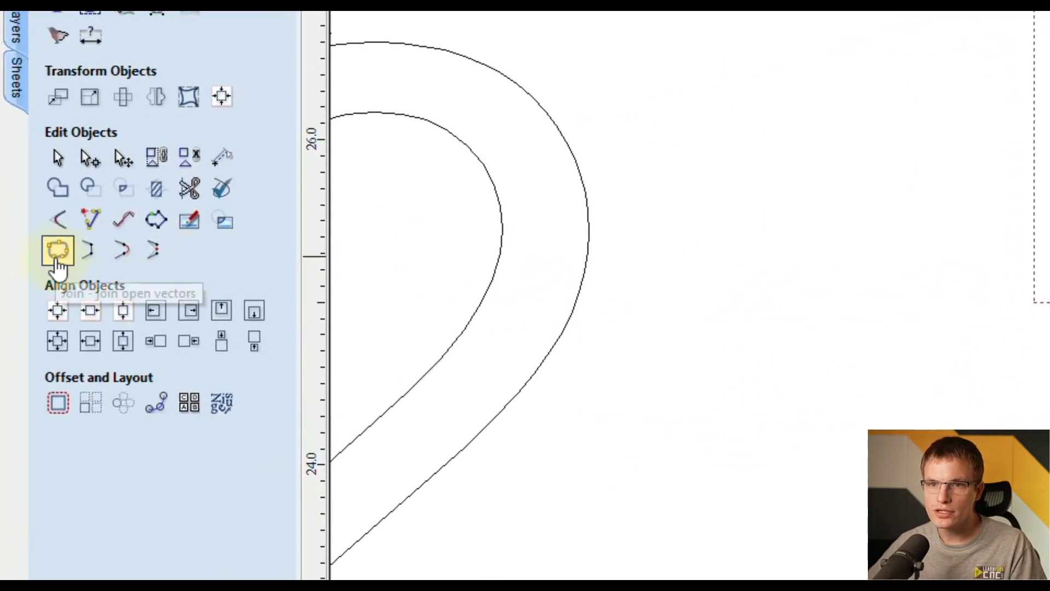
click(57, 262)
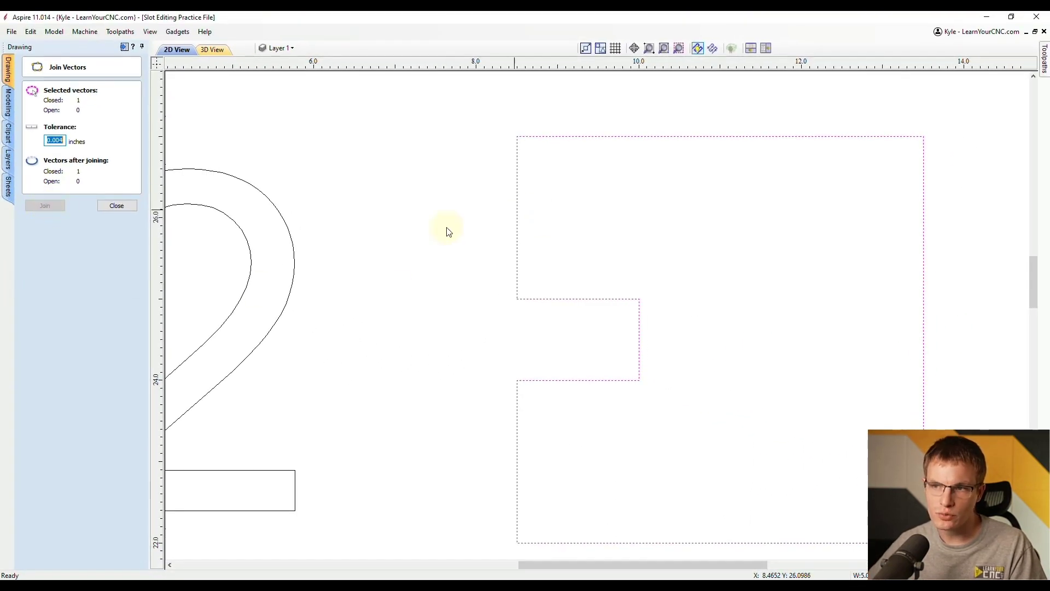
click(127, 207)
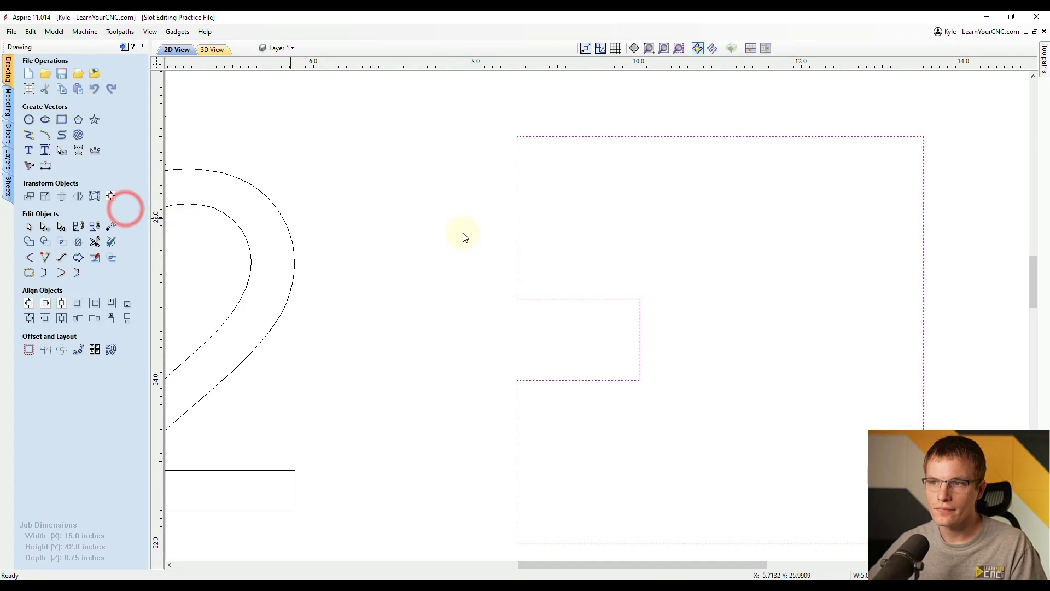
scroll(521, 287, down, 5)
click(549, 261)
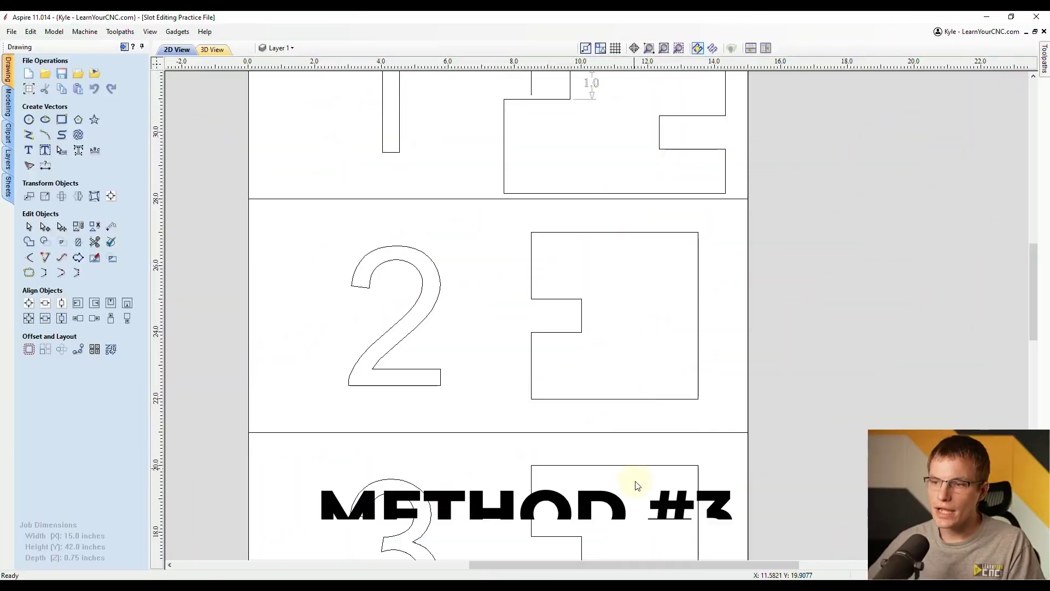
Step: Open the outline of shape 3 for node editing and select the two upper nodes of its slot
middle_drag(626, 533, 633, 291)
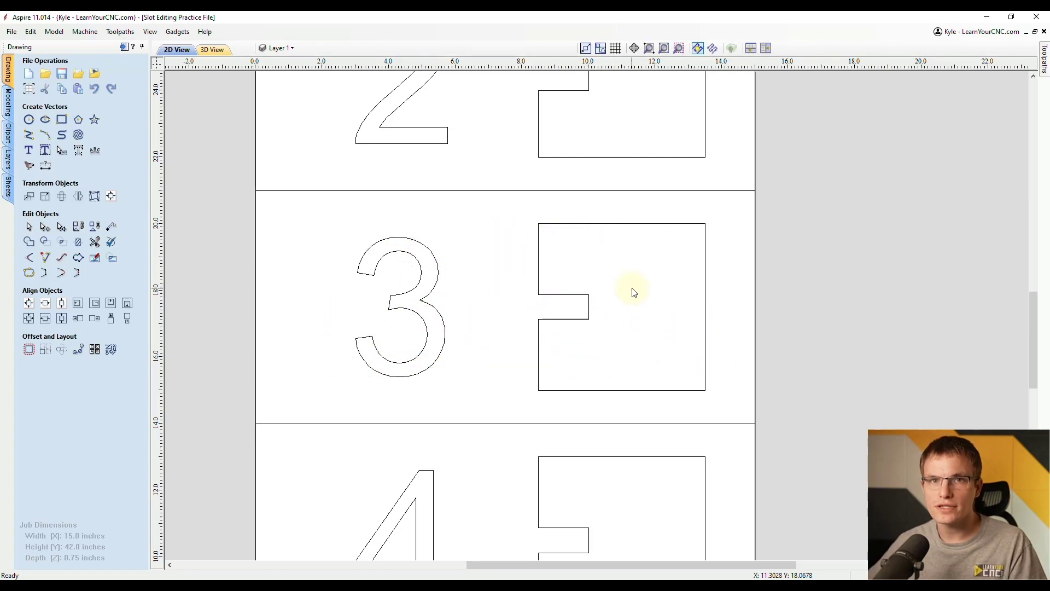
scroll(622, 293, up, 2)
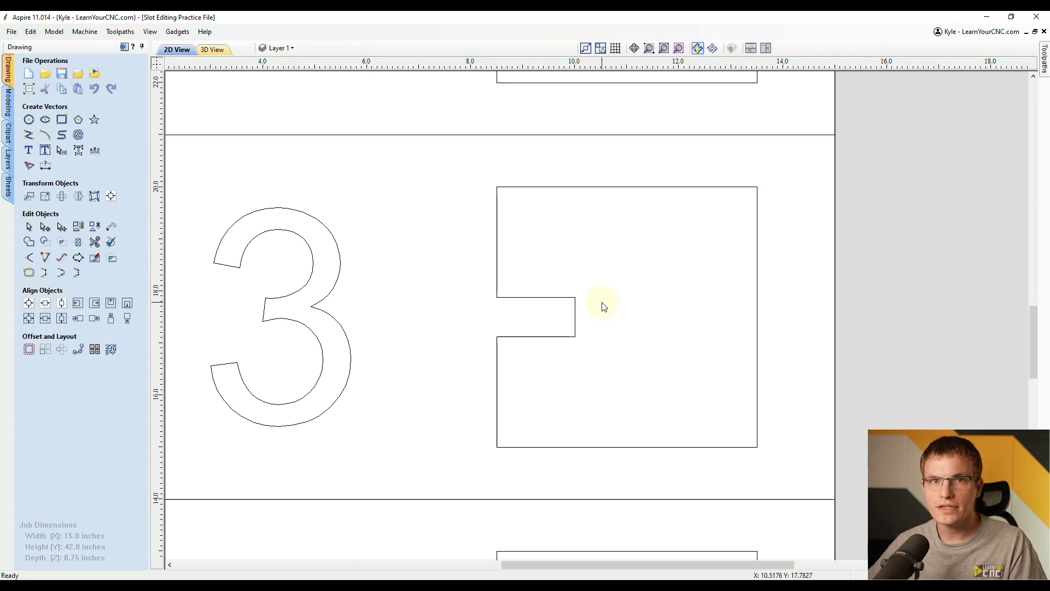
click(517, 299)
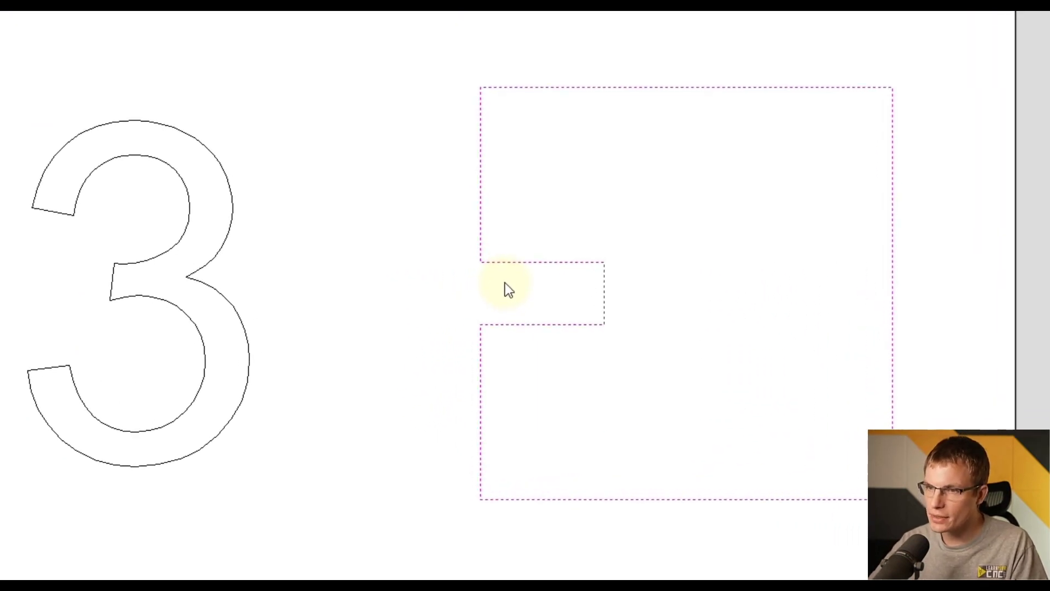
key(n)
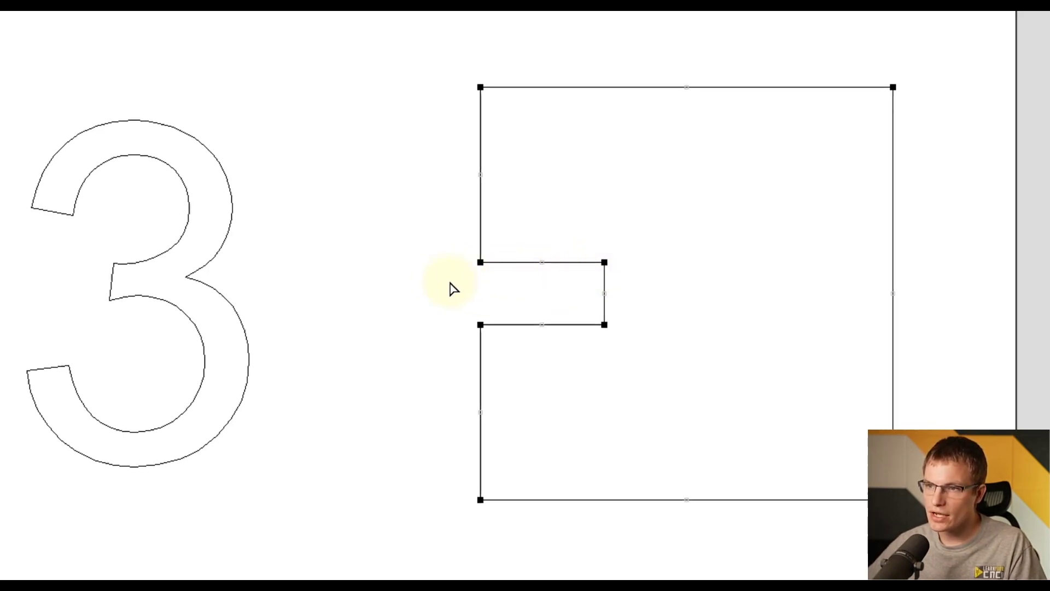
drag(433, 288, 687, 239)
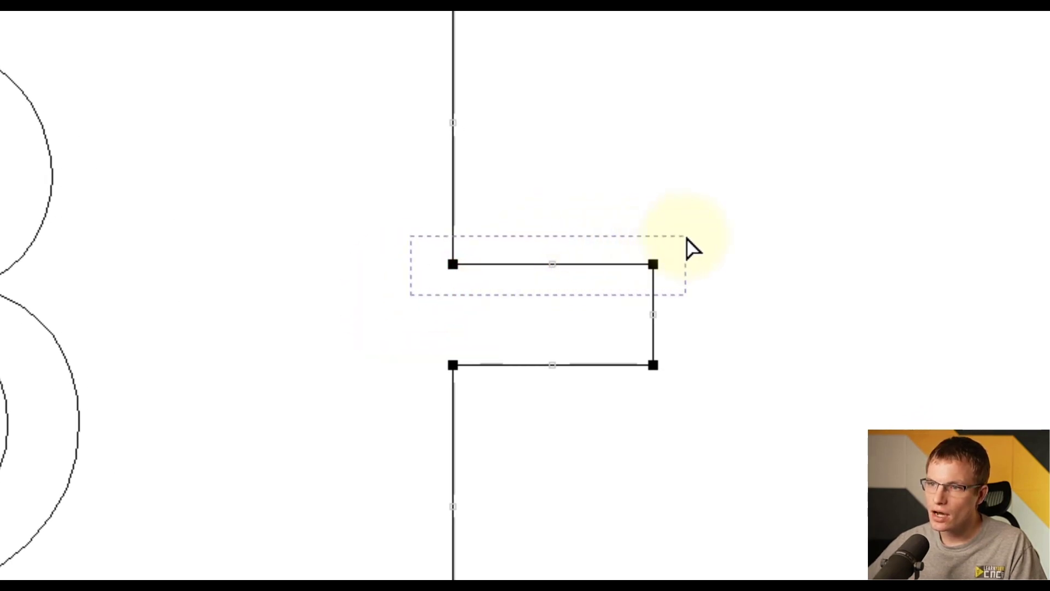
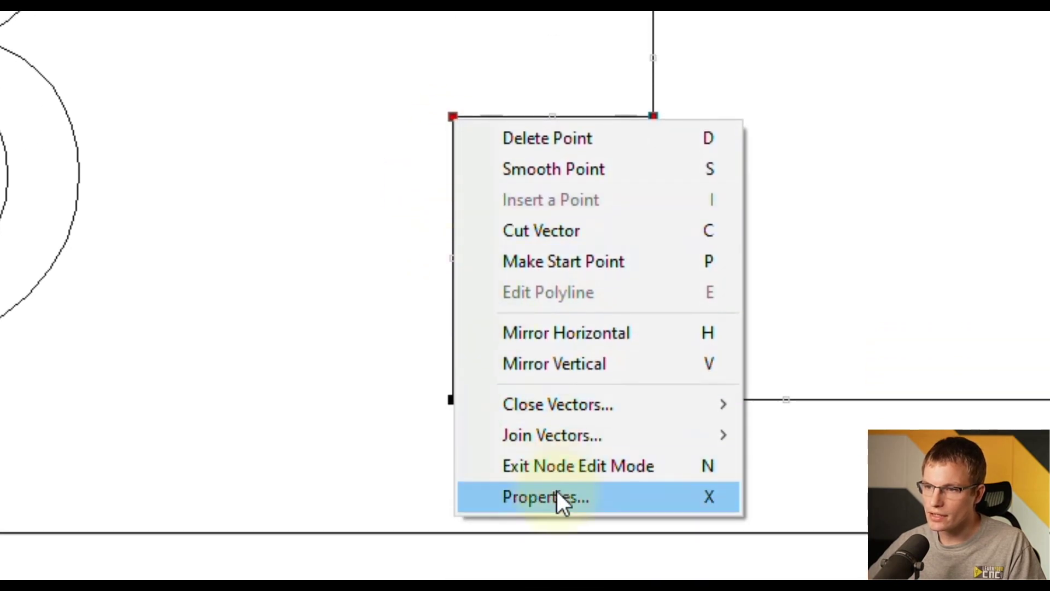
Step: Move the two lower slot nodes of shape 3 by a relative Y offset of -0.125 inches and leave node editing
click(556, 498)
click(569, 364)
drag(539, 424, 283, 163)
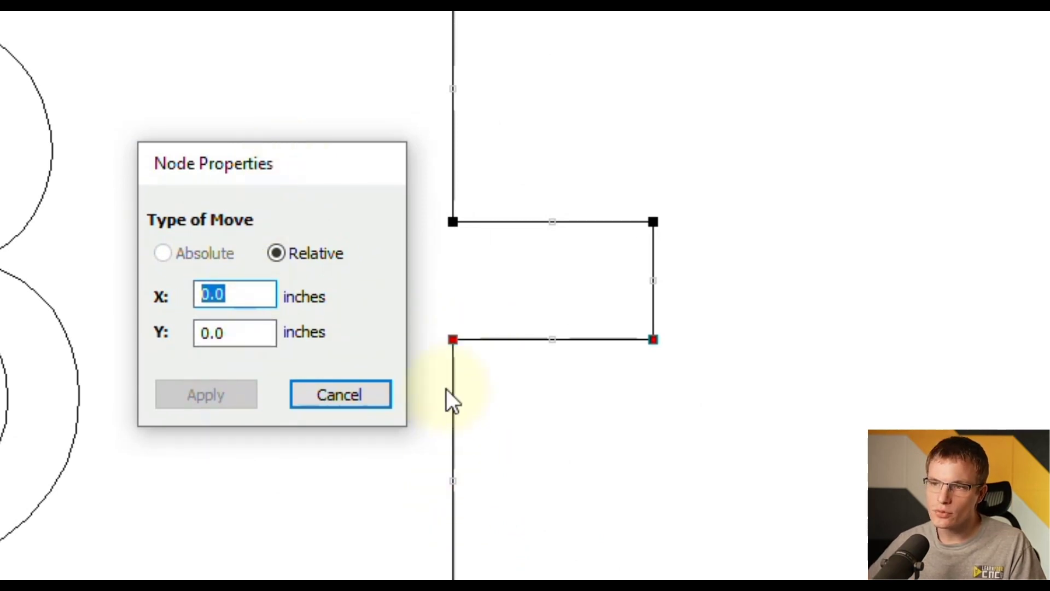
drag(247, 333, 190, 330)
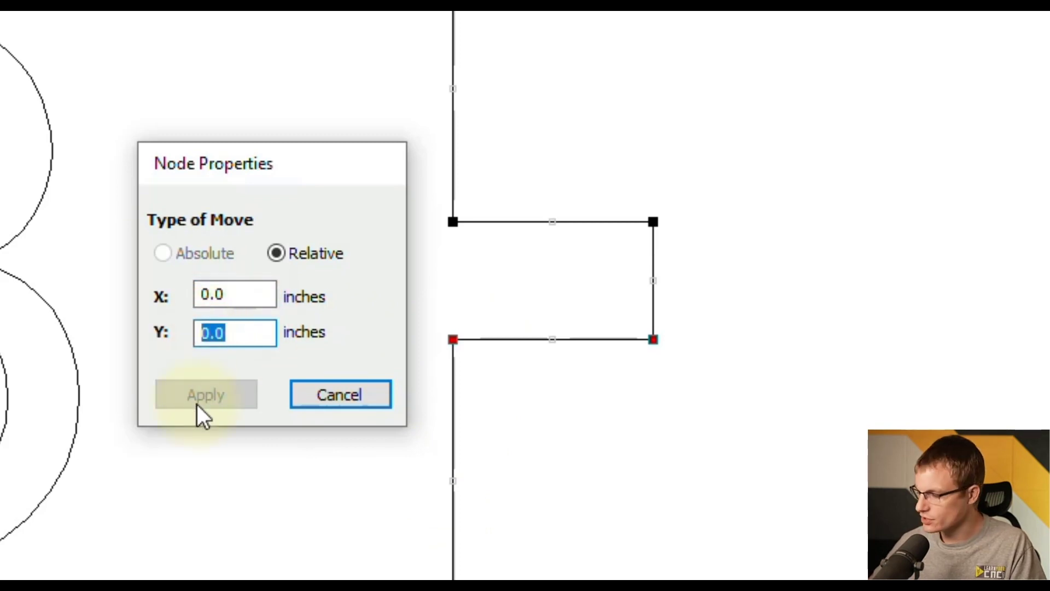
text(-0.125)
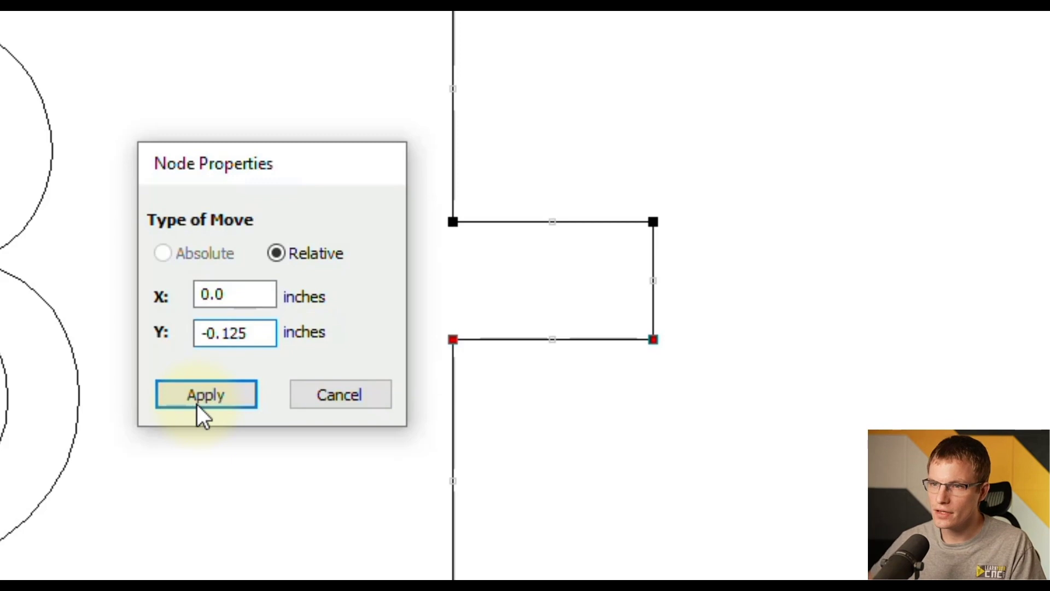
click(209, 397)
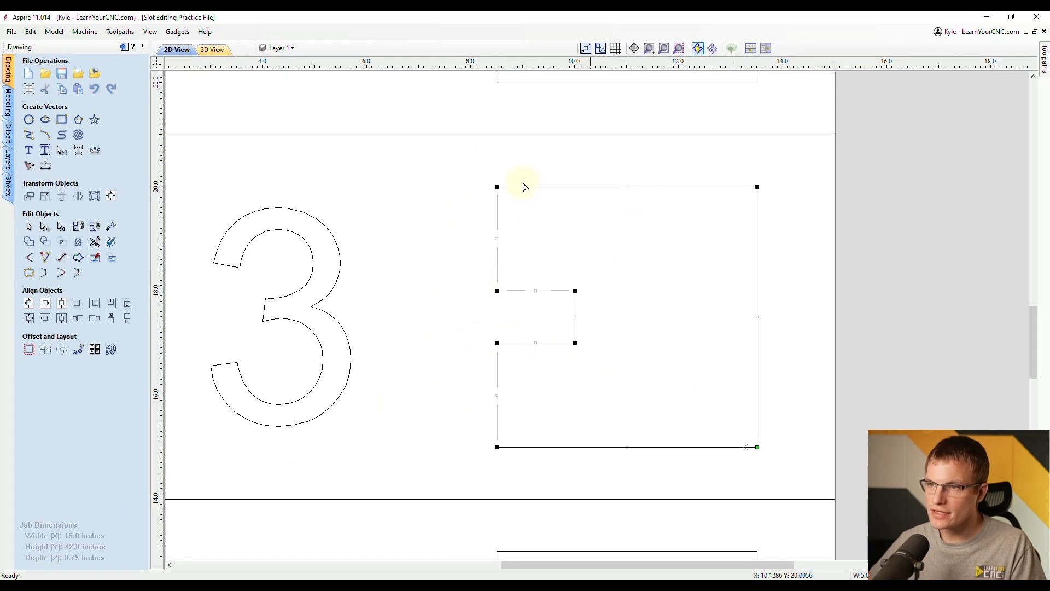
key(n)
click(532, 311)
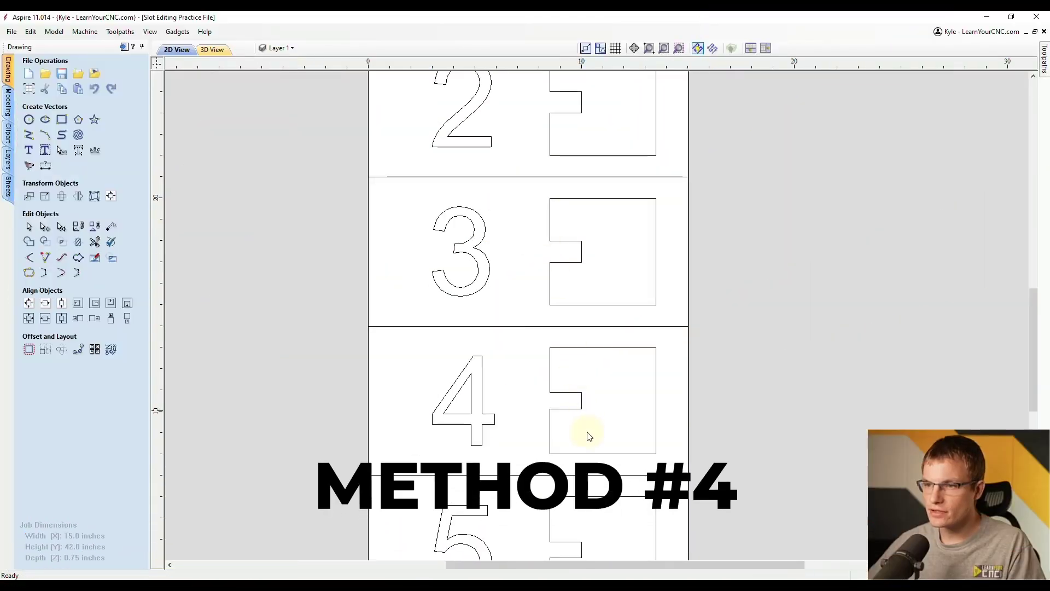
Step: Open the outline of shape 4 for node editing and select the two upper nodes of its slot
scroll(586, 432, up, 4)
scroll(551, 359, up, 1)
scroll(569, 339, down, 1)
mouse_move(575, 331)
middle_down()
mouse_move(575, 302)
mouse_move(575, 335)
middle_up()
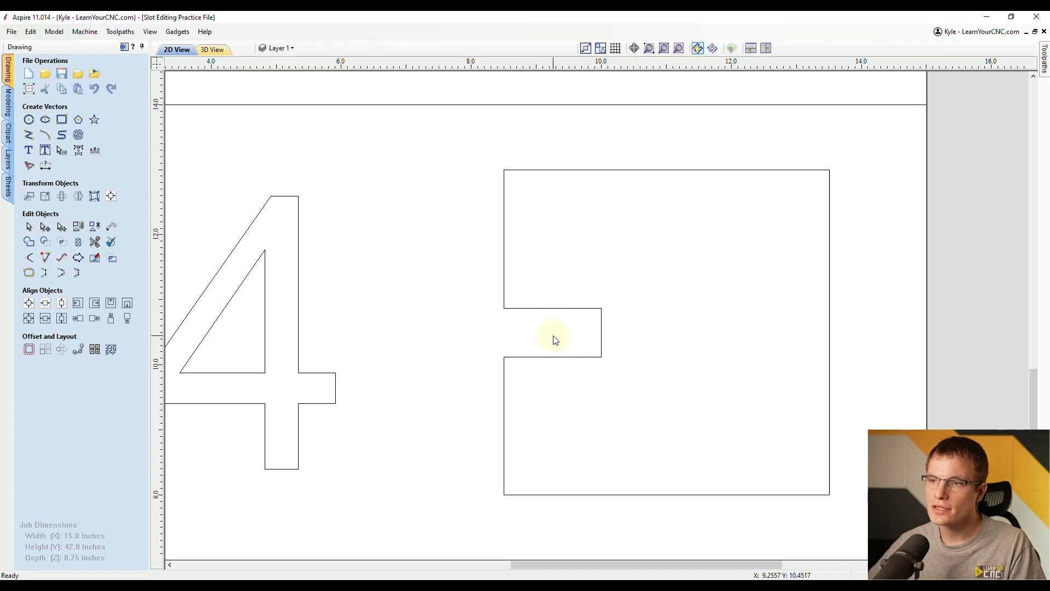
click(547, 309)
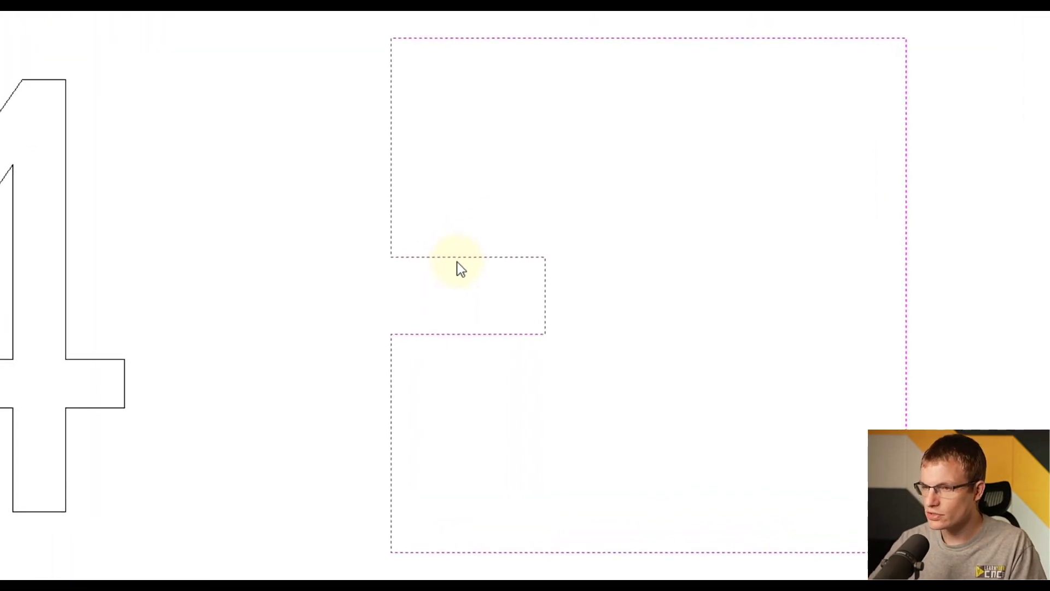
key(n)
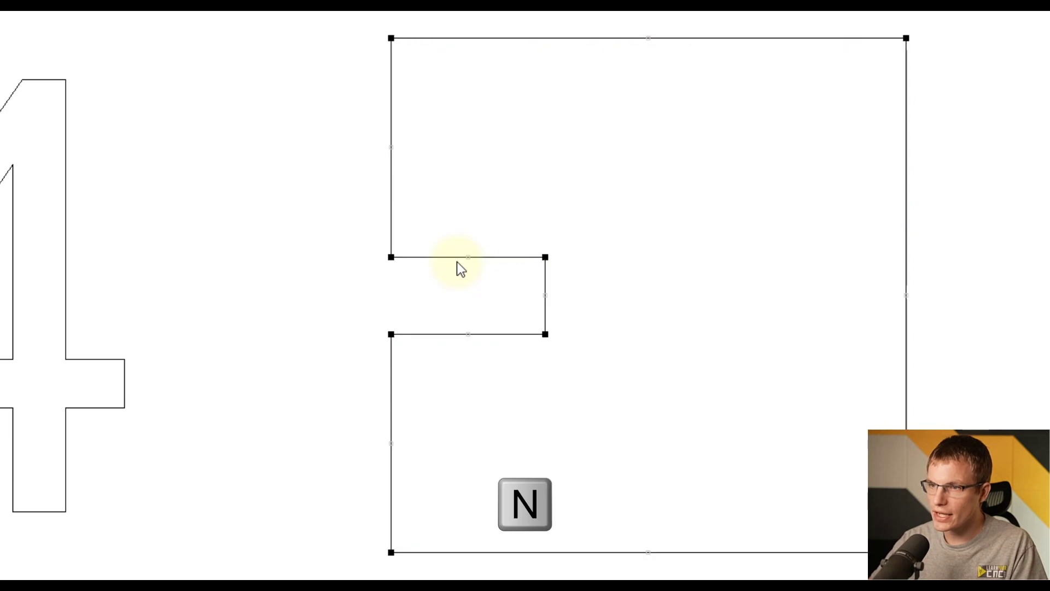
drag(370, 277, 578, 239)
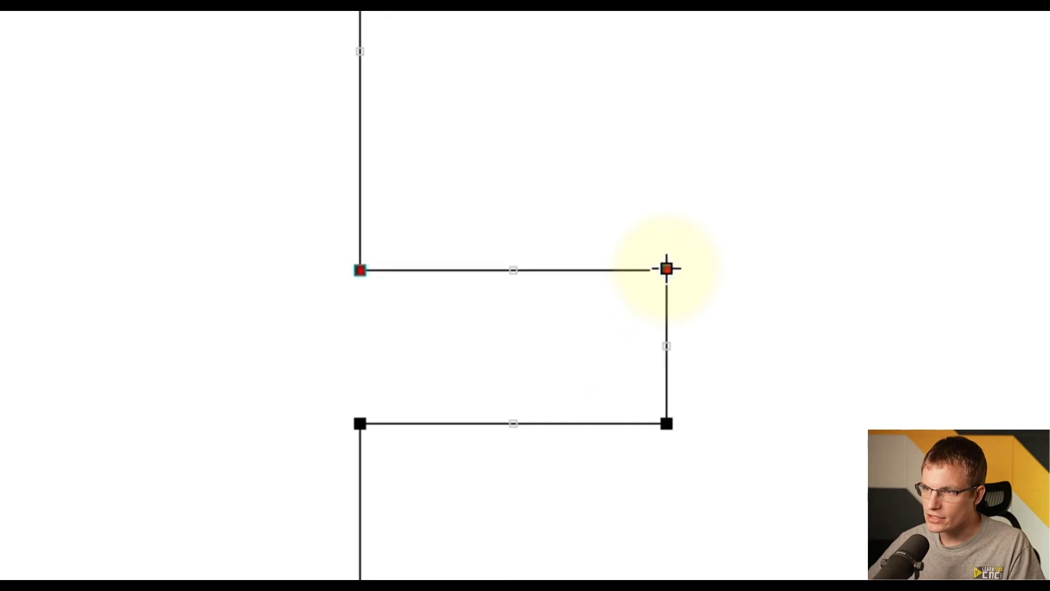
Step: Move the two upper slot nodes of shape 4 straight up by an exact distance of 0.125 inches
drag(668, 268, 670, 224)
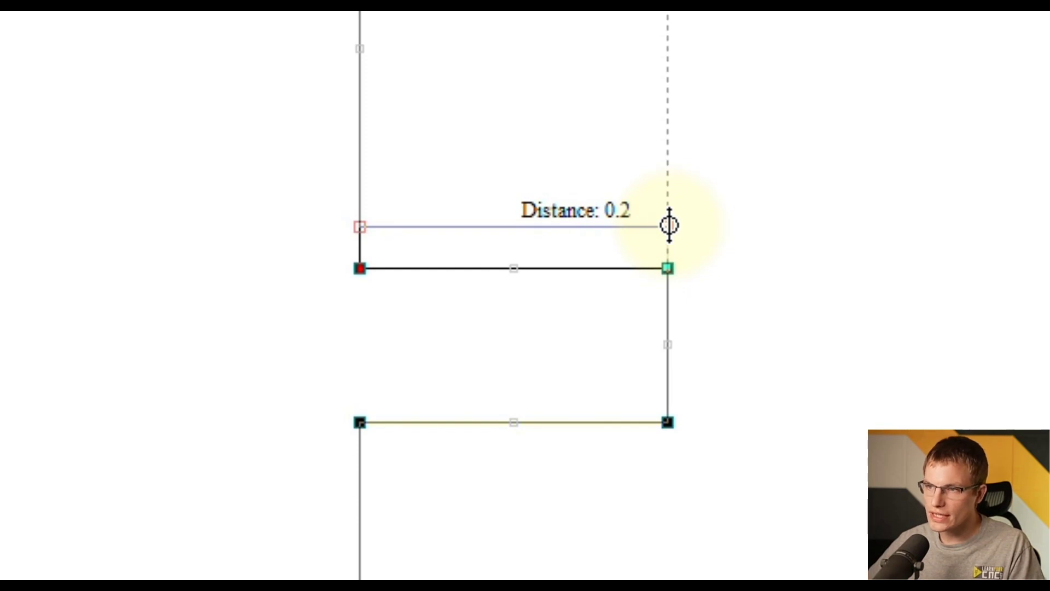
drag(669, 225, 670, 225)
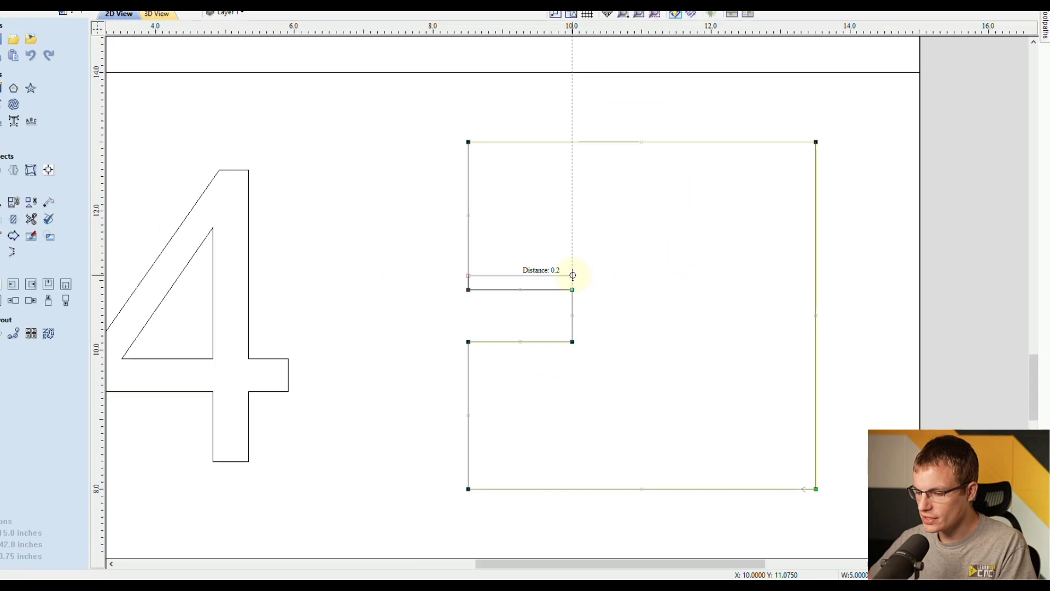
drag(573, 275, 572, 274)
text(.125)
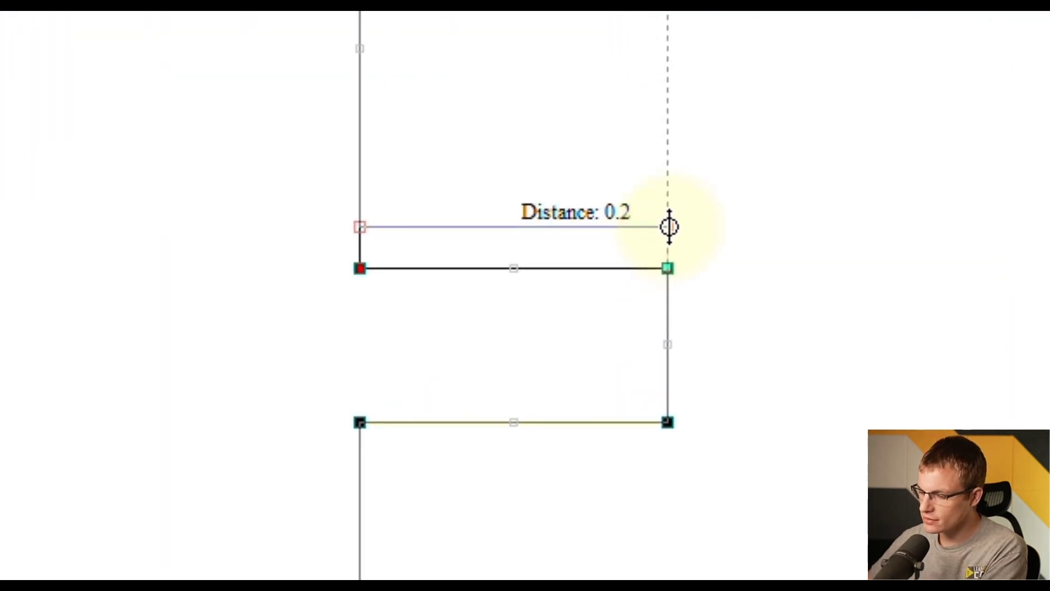
key(Return)
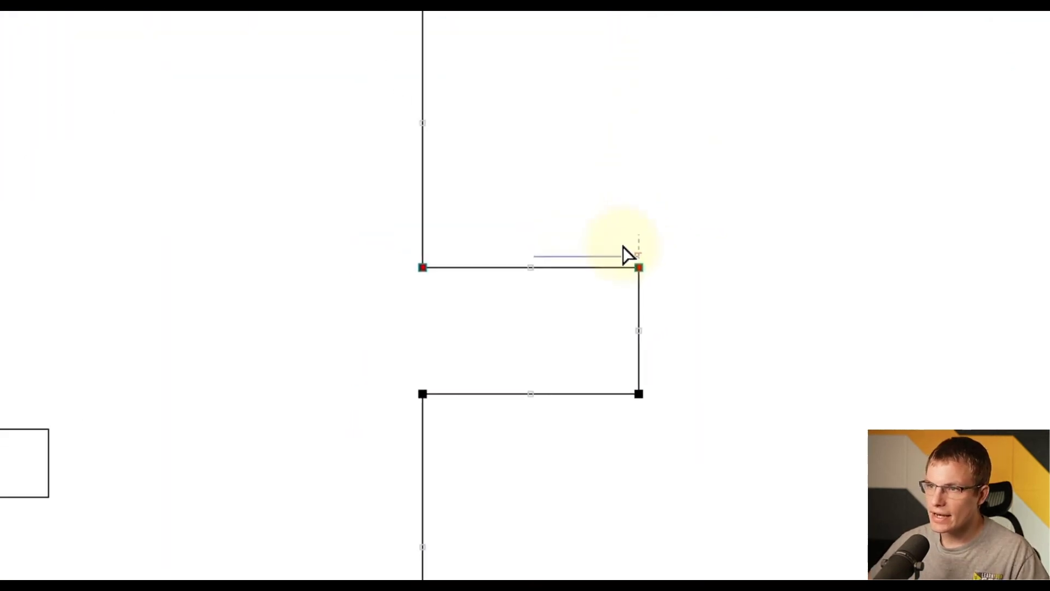
Step: Select the two lower slot nodes of shape 4 and move them straight down by exactly 0.125 inches
scroll(602, 316, up, 2)
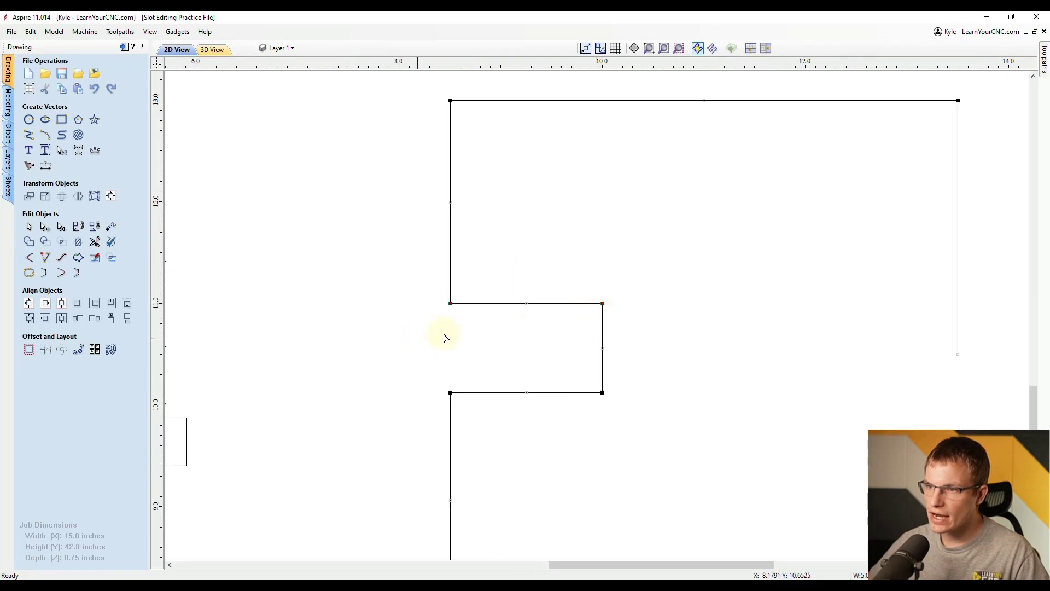
scroll(607, 171, down, 1)
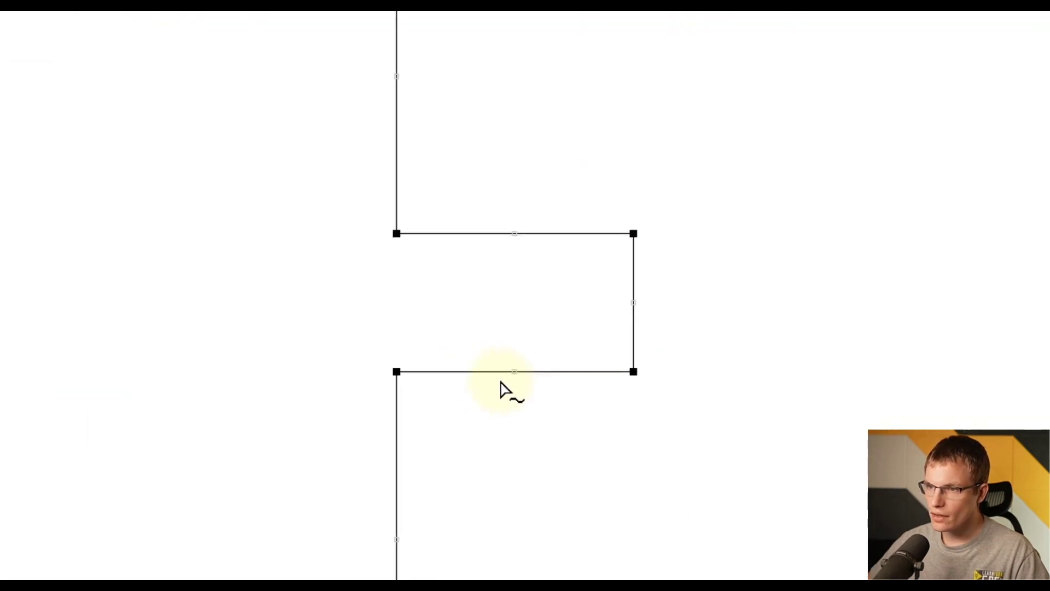
drag(249, 457, 744, 363)
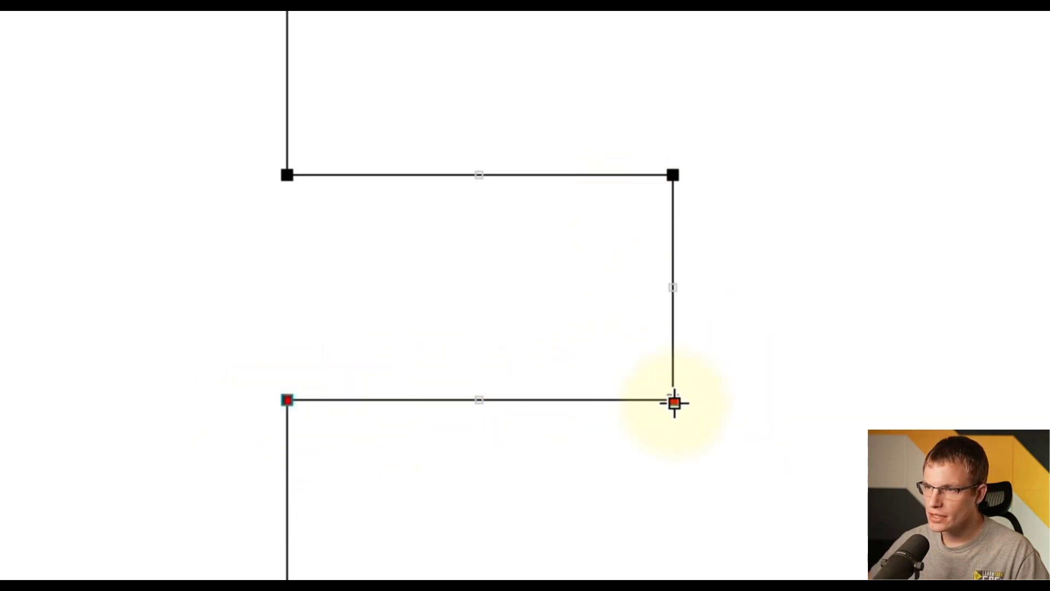
drag(674, 400, 672, 476)
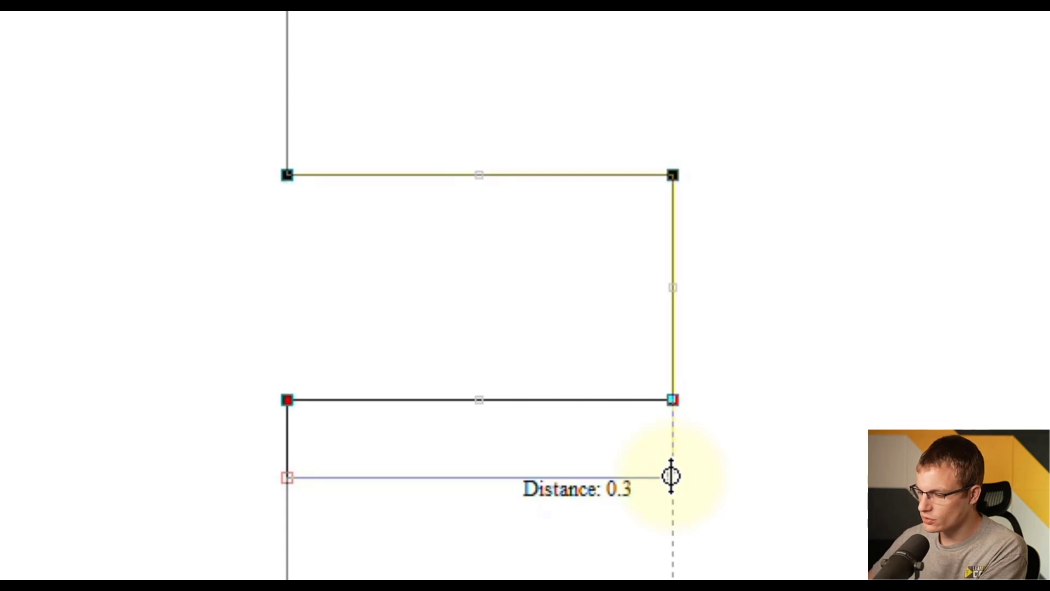
key(Return)
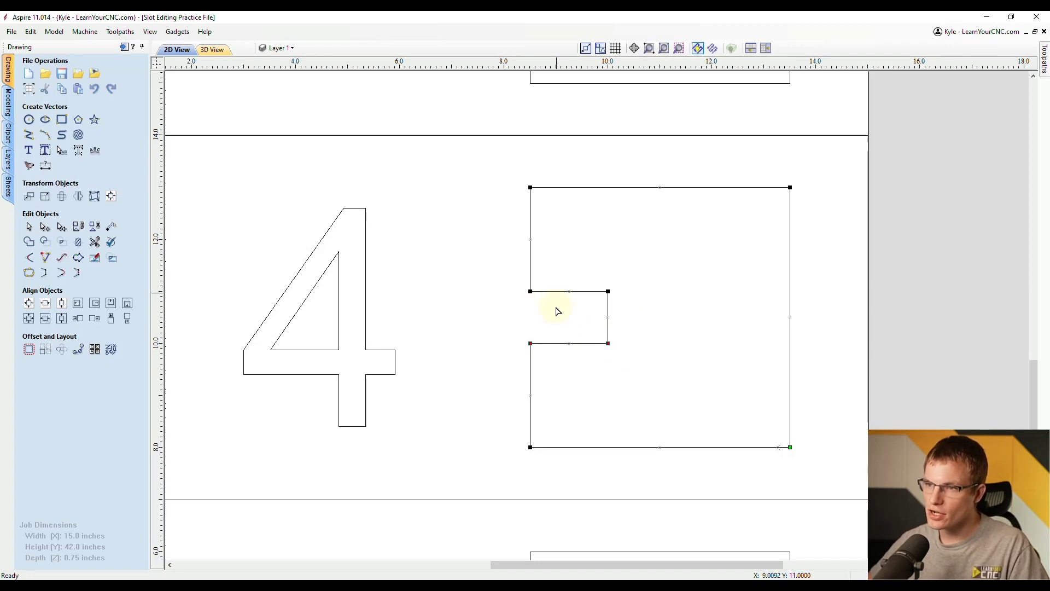
Step: Place two horizontal guides on shape 5, one snapped to the slot's upper edge and one to its lower edge
scroll(591, 273, down, 2)
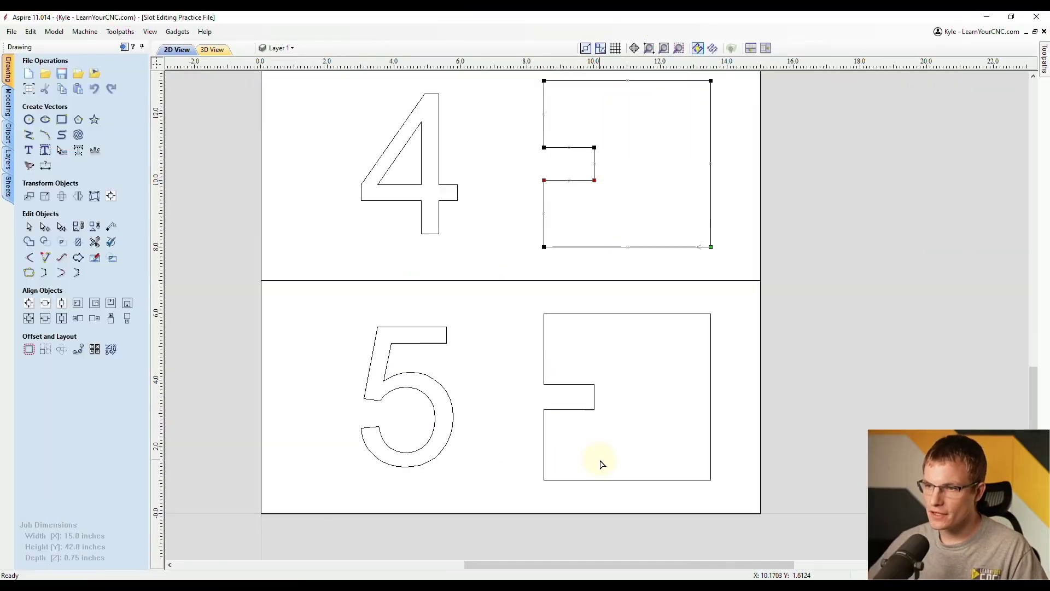
scroll(603, 461, up, 3)
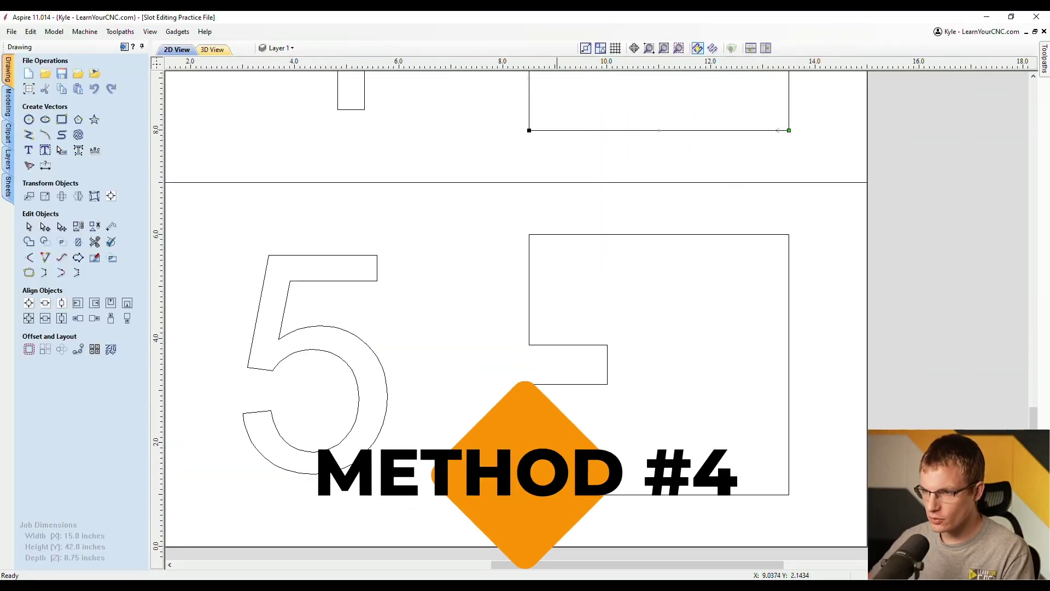
middle_drag(599, 418, 627, 407)
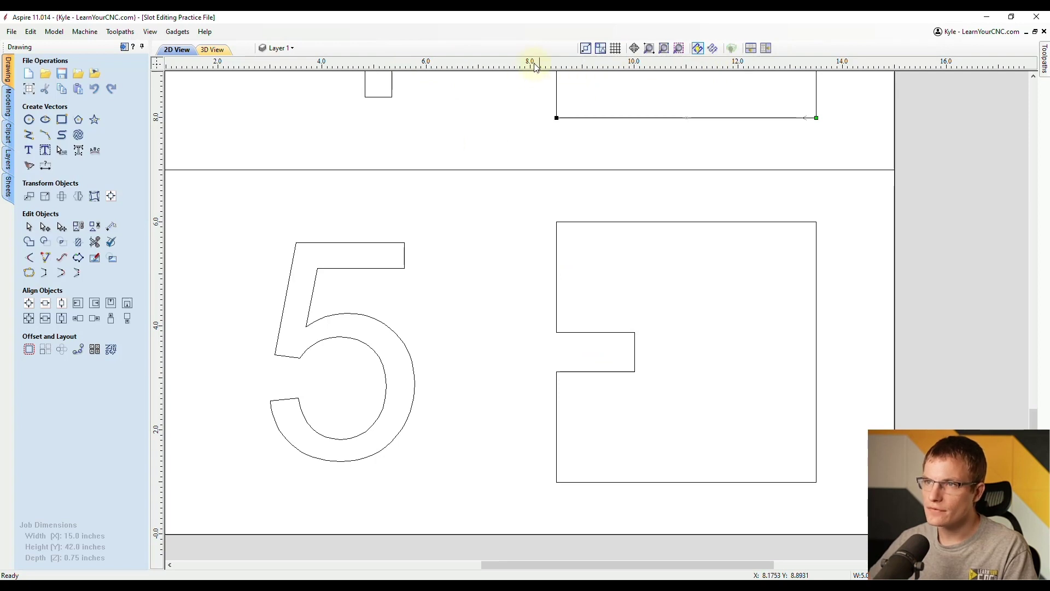
drag(542, 65, 588, 324)
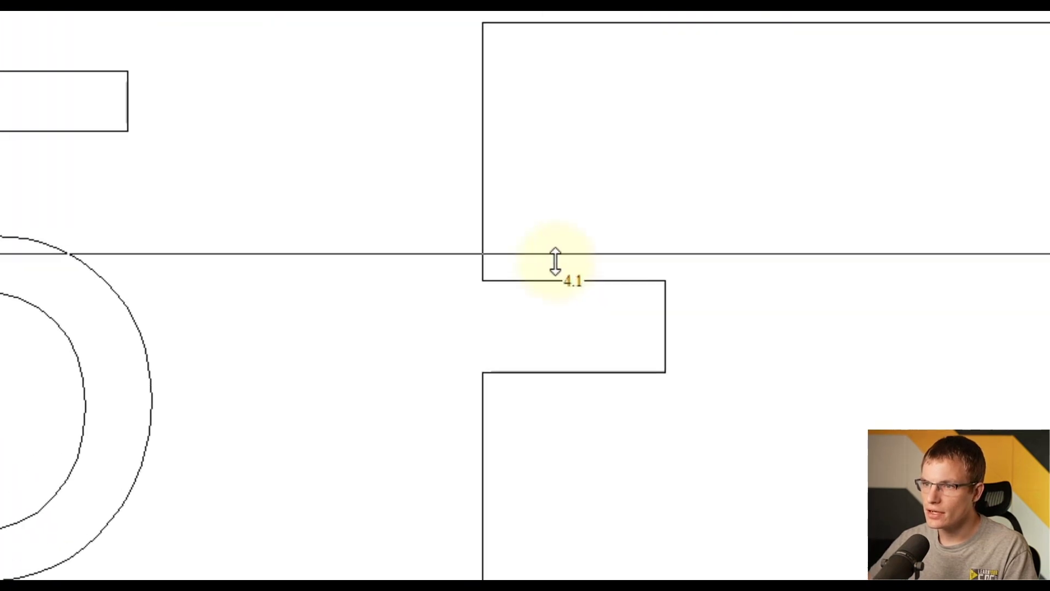
drag(555, 262, 658, 281)
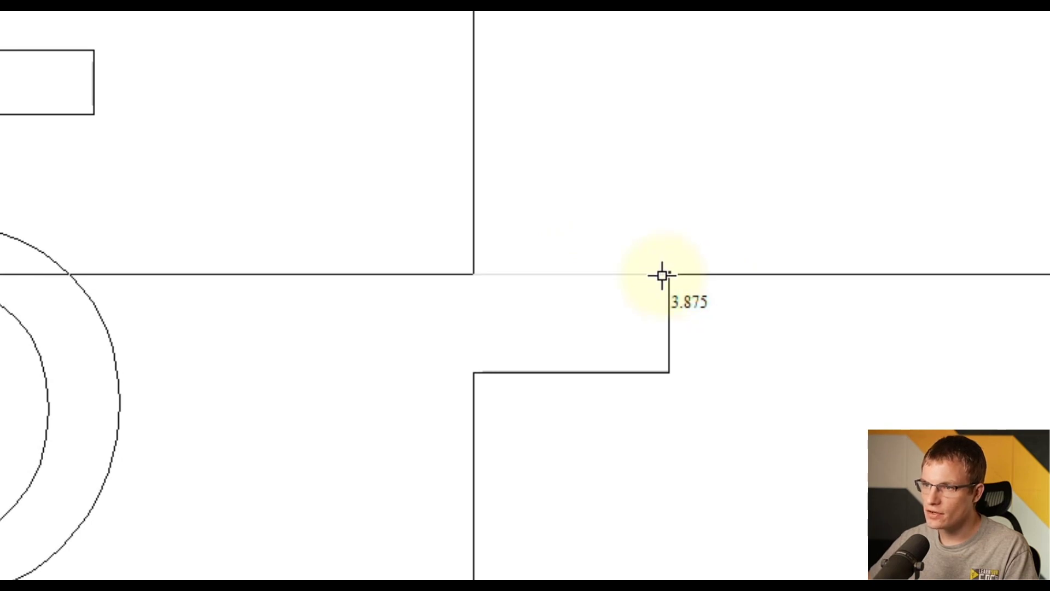
drag(662, 275, 663, 274)
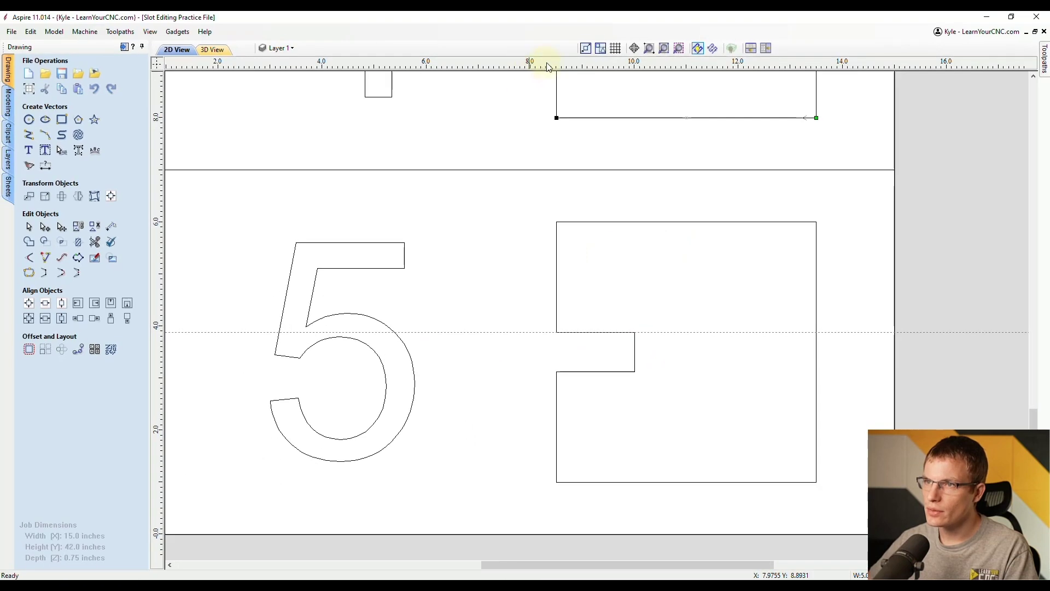
drag(549, 66, 668, 371)
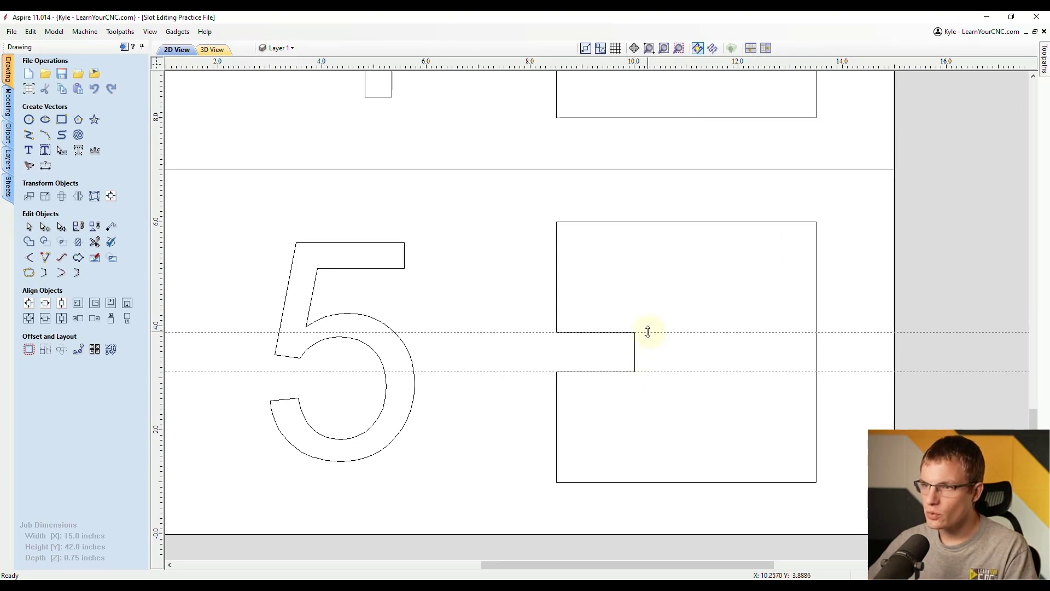
Step: Move the guide on the upper slot edge of shape 5 up by 0.125 inches, to position 4 inches
double_click(647, 332)
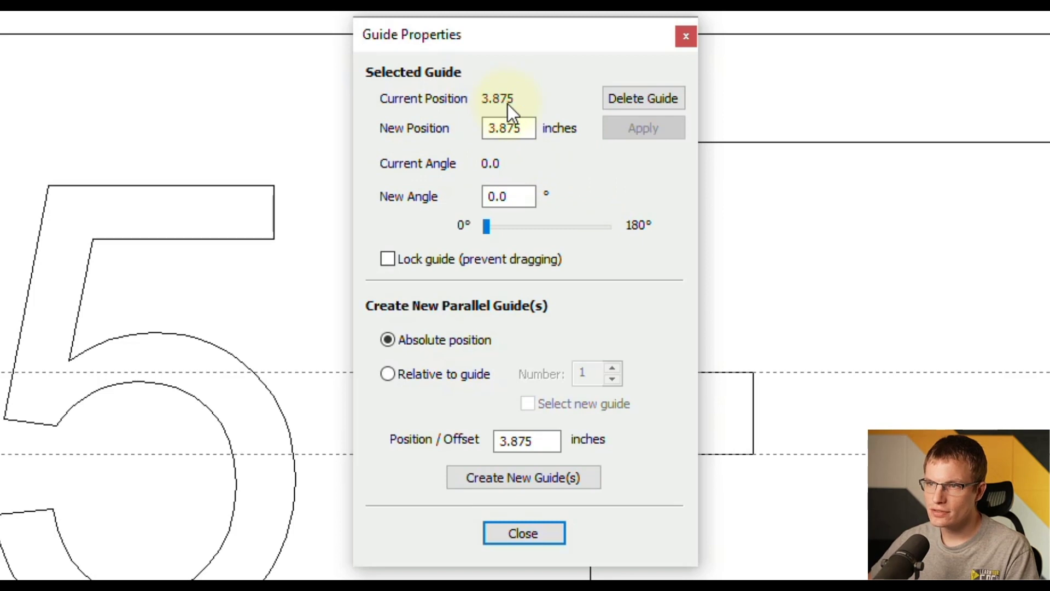
click(508, 130)
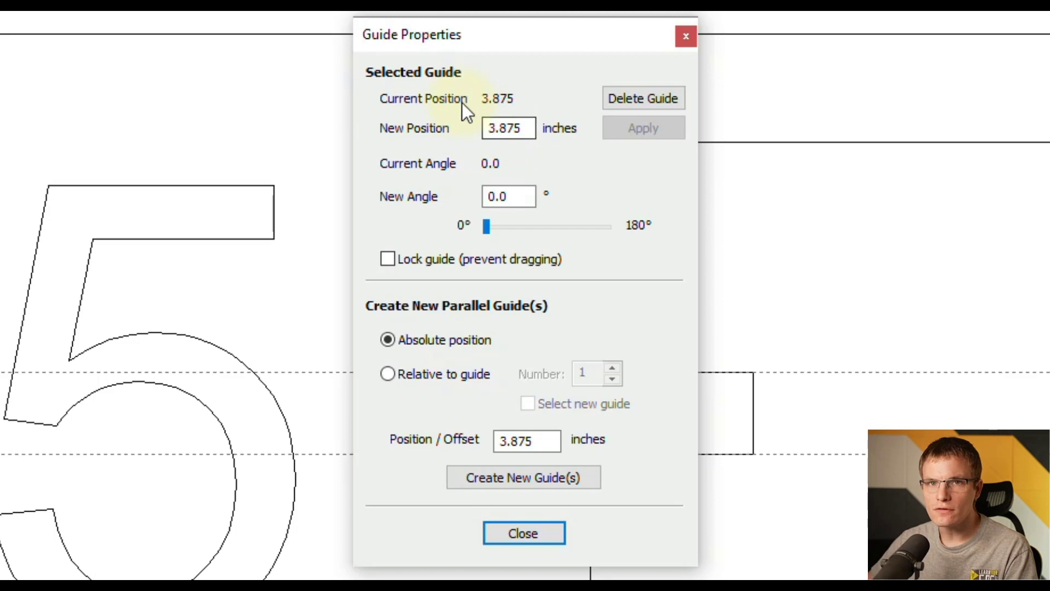
click(528, 128)
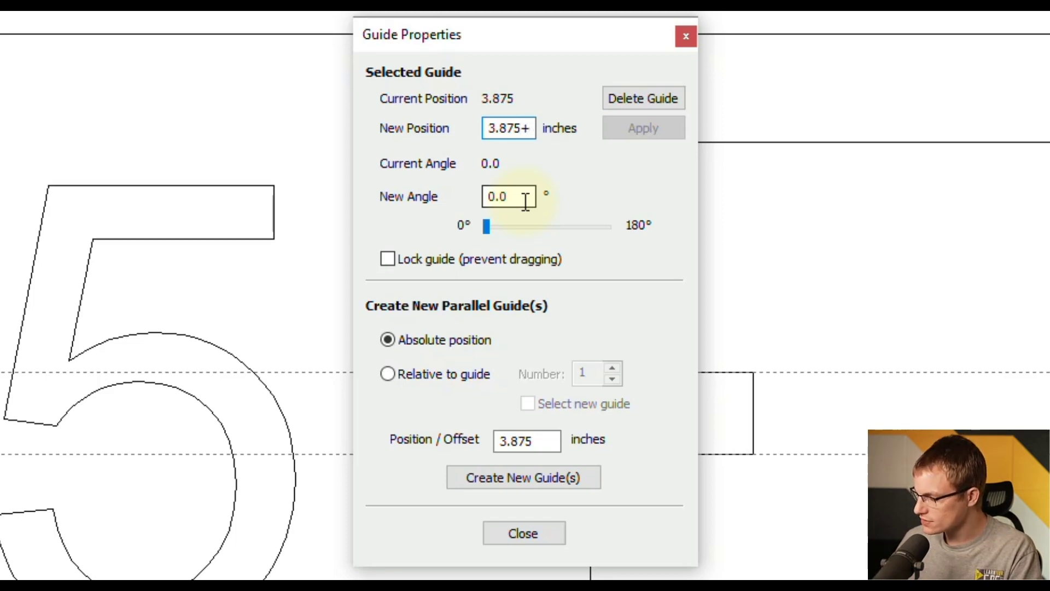
text(0.125)
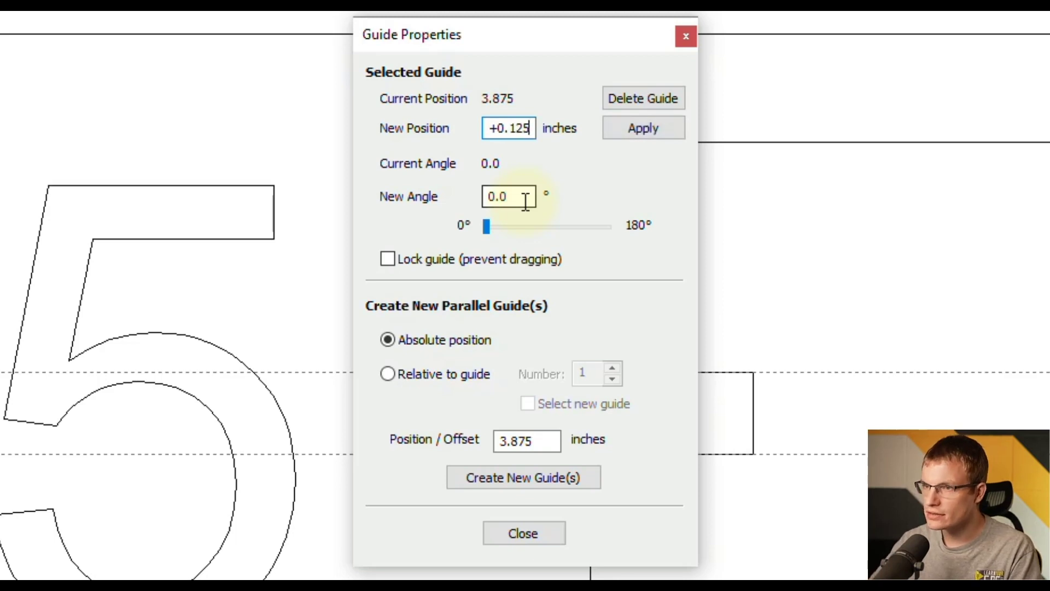
key(equal)
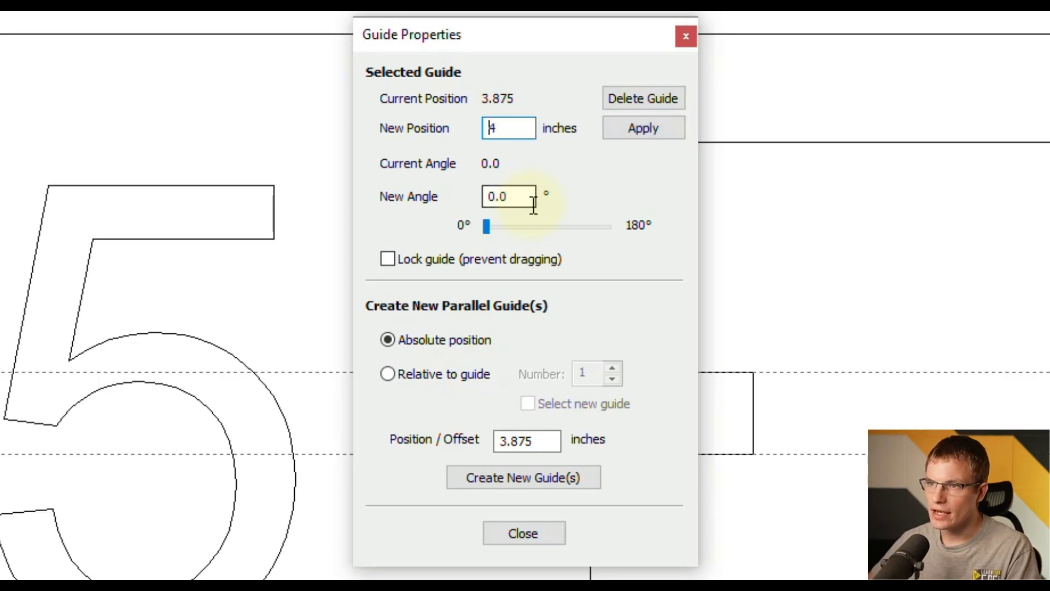
click(526, 126)
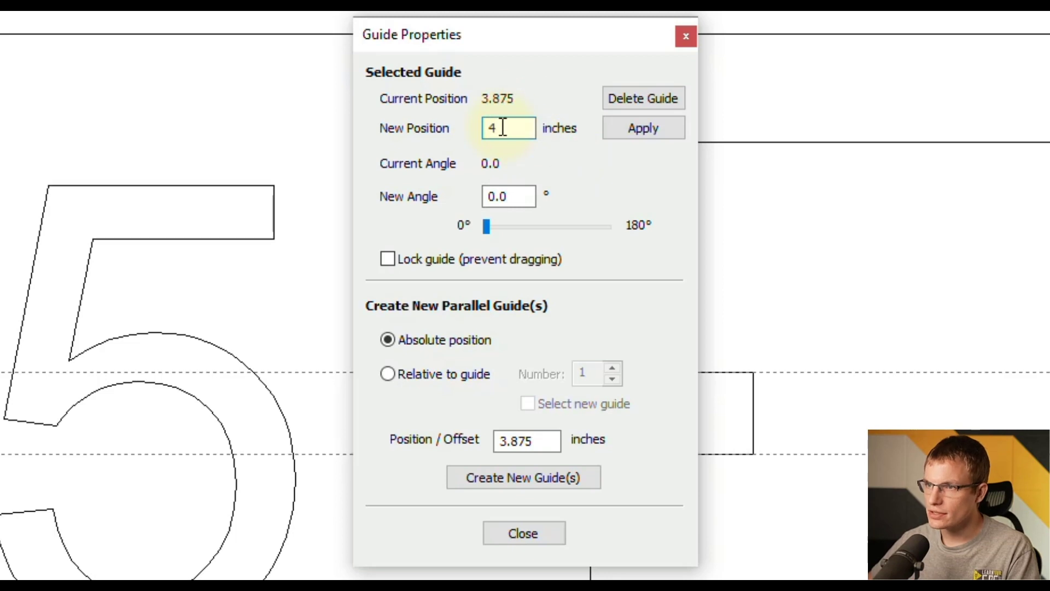
click(635, 133)
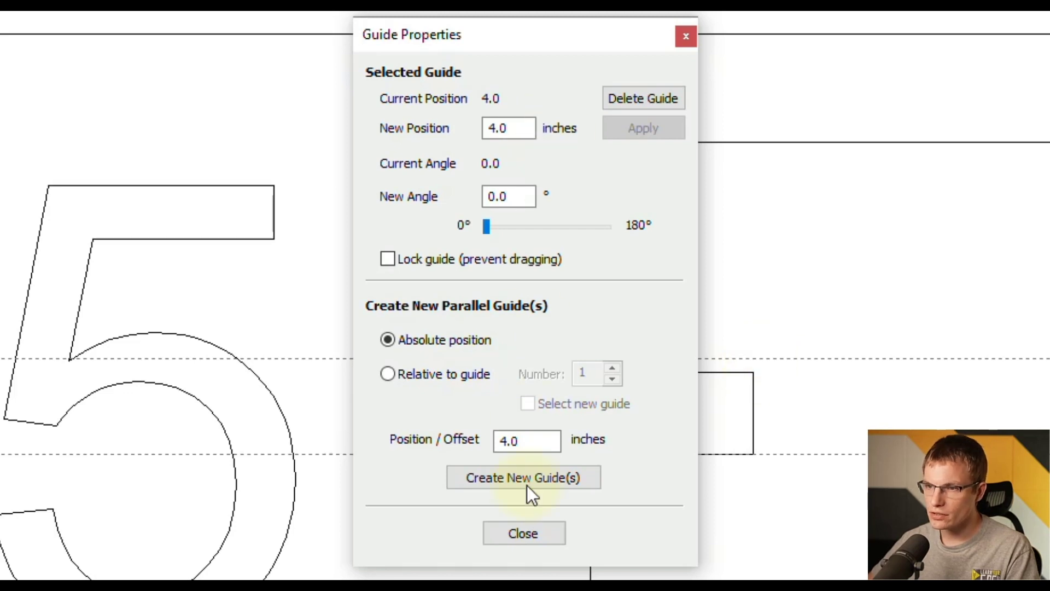
click(526, 537)
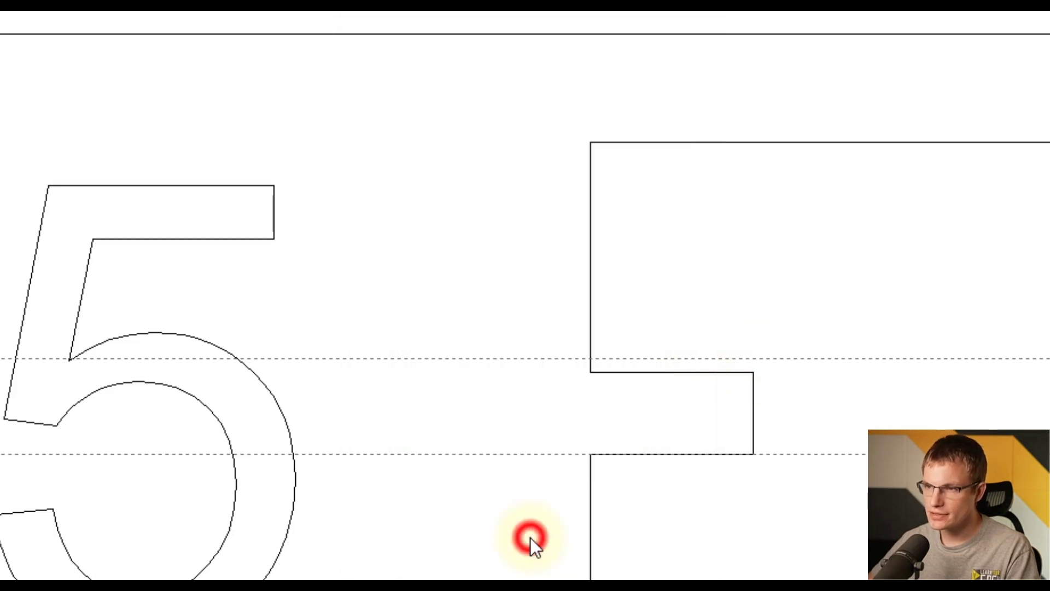
Step: Move the guide on the lower slot edge of shape 5 down by 0.125 inches, to position 3 inches
double_click(789, 454)
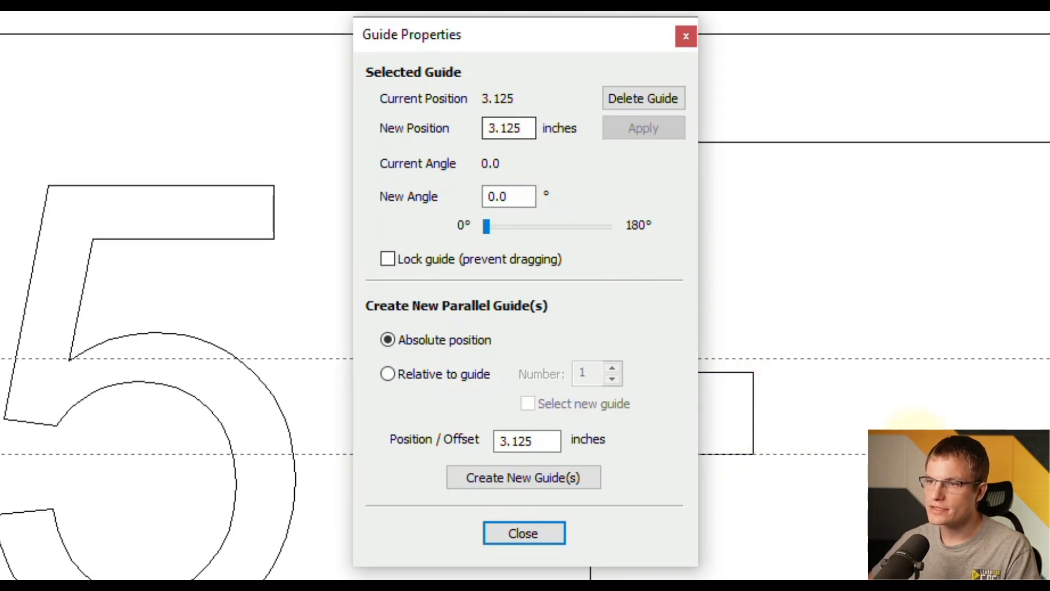
click(521, 130)
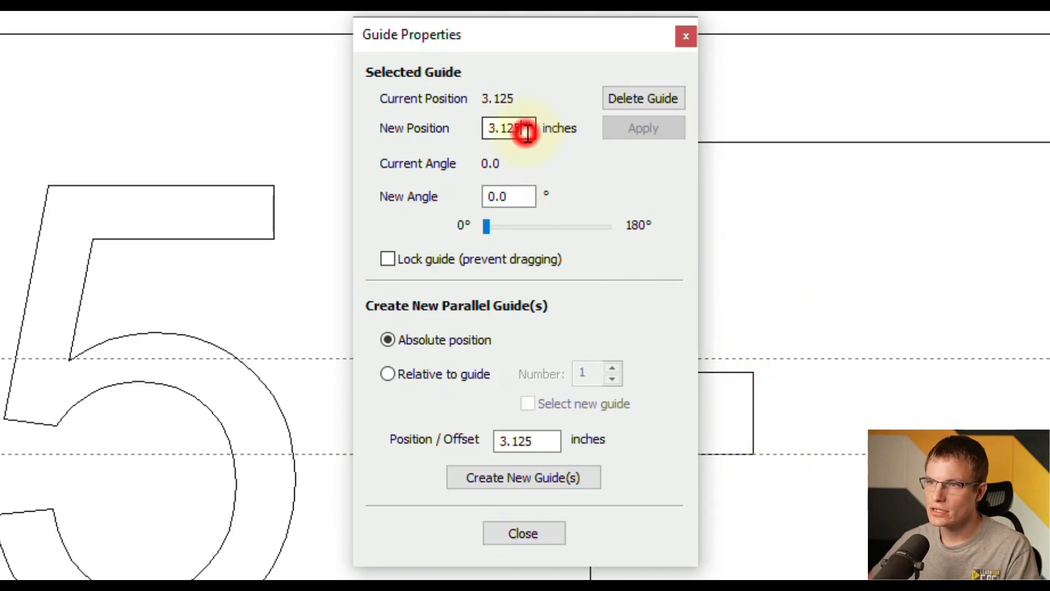
text(-0.125)
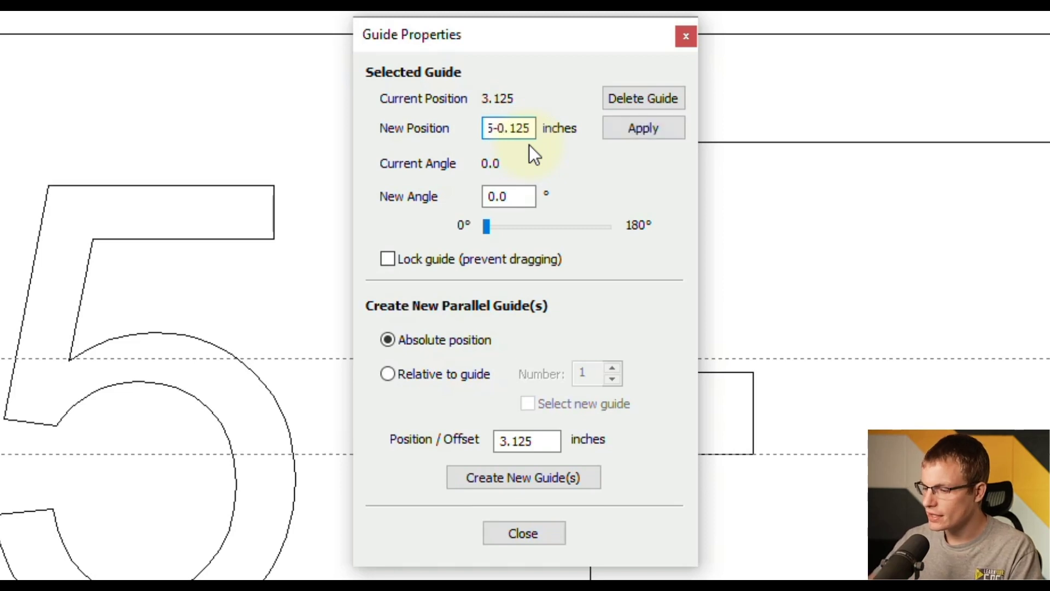
key(equal)
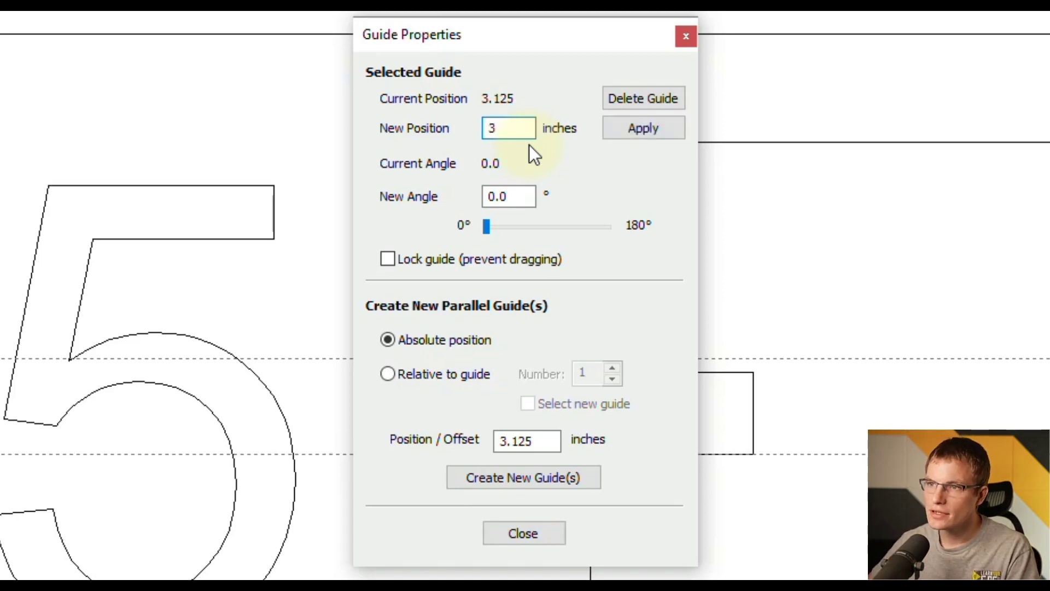
click(625, 133)
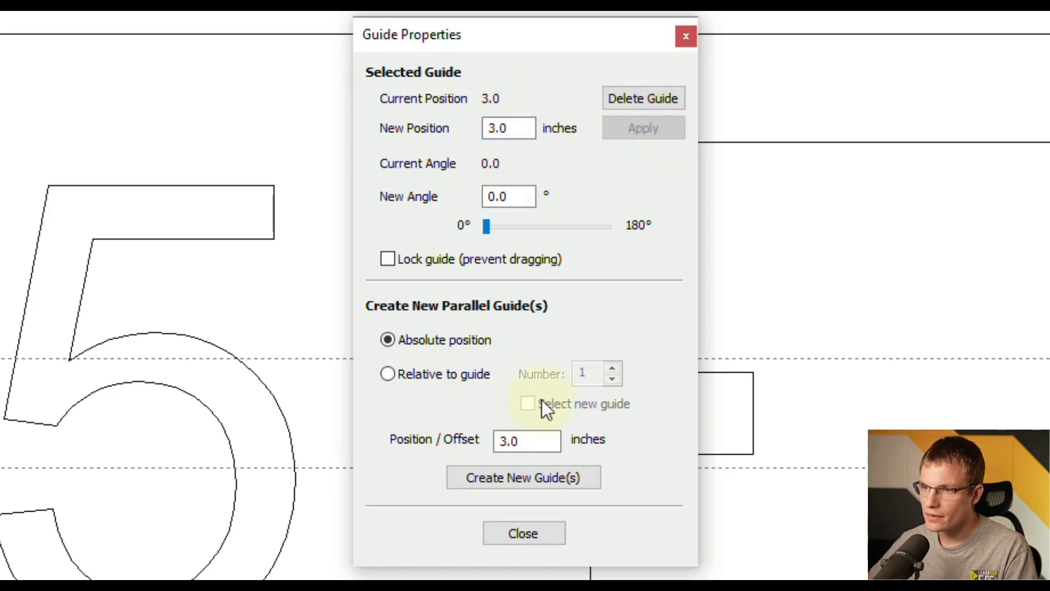
click(515, 536)
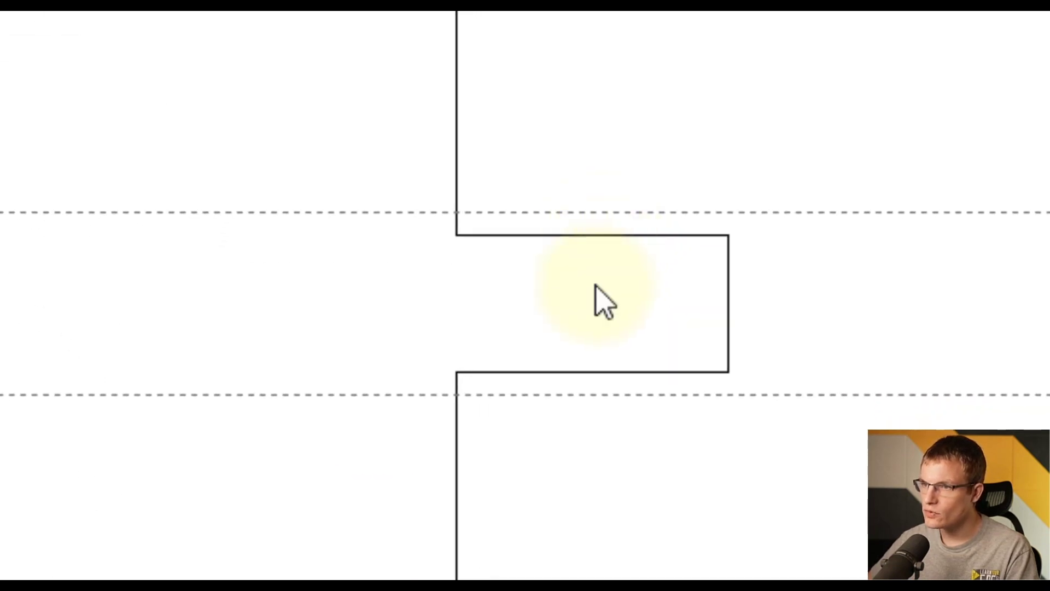
Step: Select shape 5's two upper slot nodes in node editing and move them straight up onto the upper guide
click(722, 250)
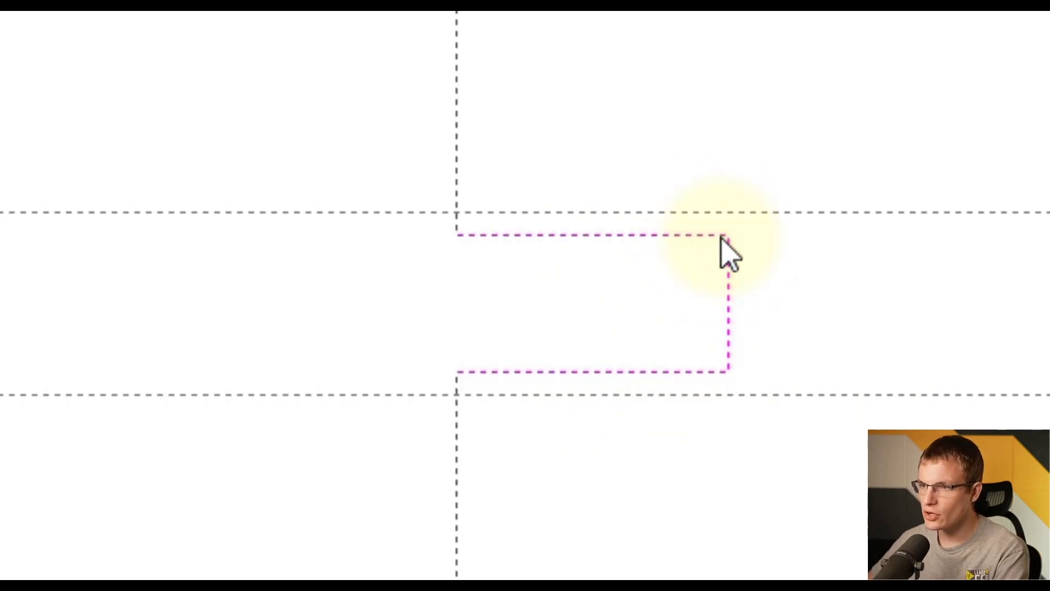
key(n)
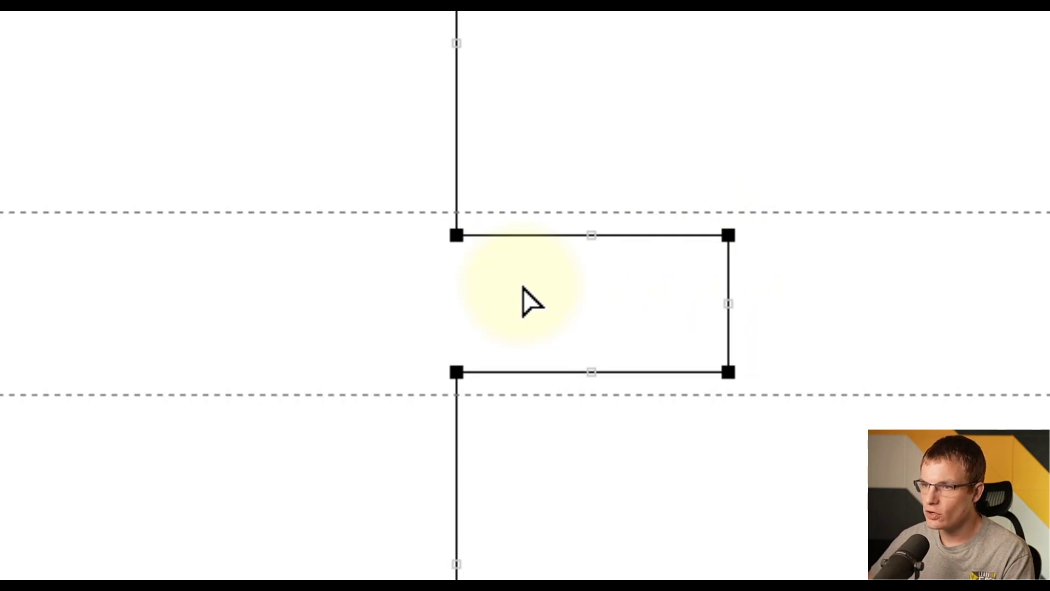
drag(405, 276, 791, 211)
ctrl+scroll(764, 210, up, 2)
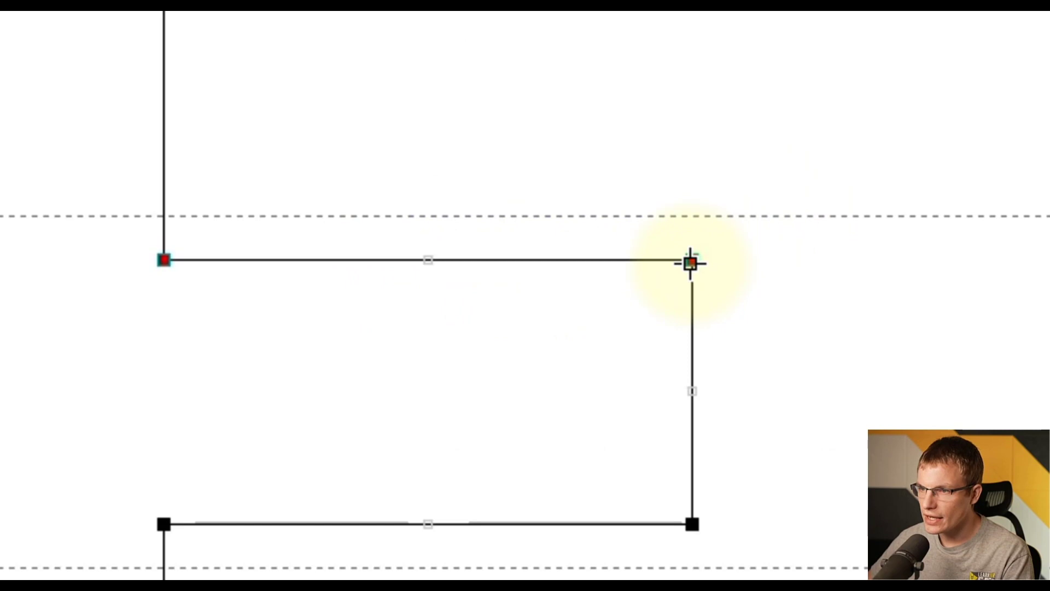
drag(691, 260, 694, 221)
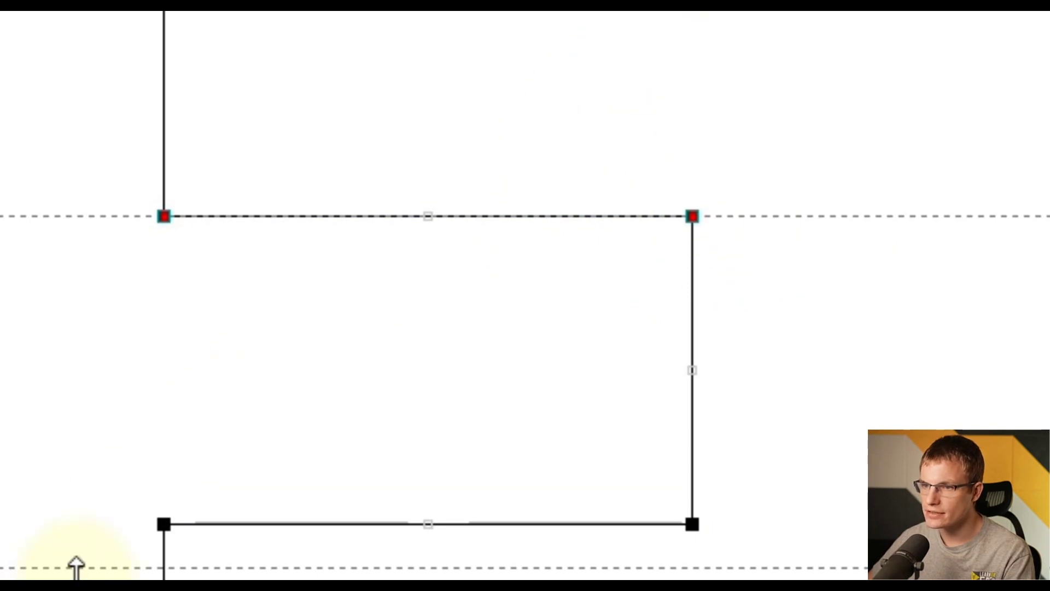
Step: Move the two lower slot nodes of shape 5 straight down onto the lower guide, then finish node editing and deselect
drag(114, 547, 814, 475)
drag(853, 375, 848, 374)
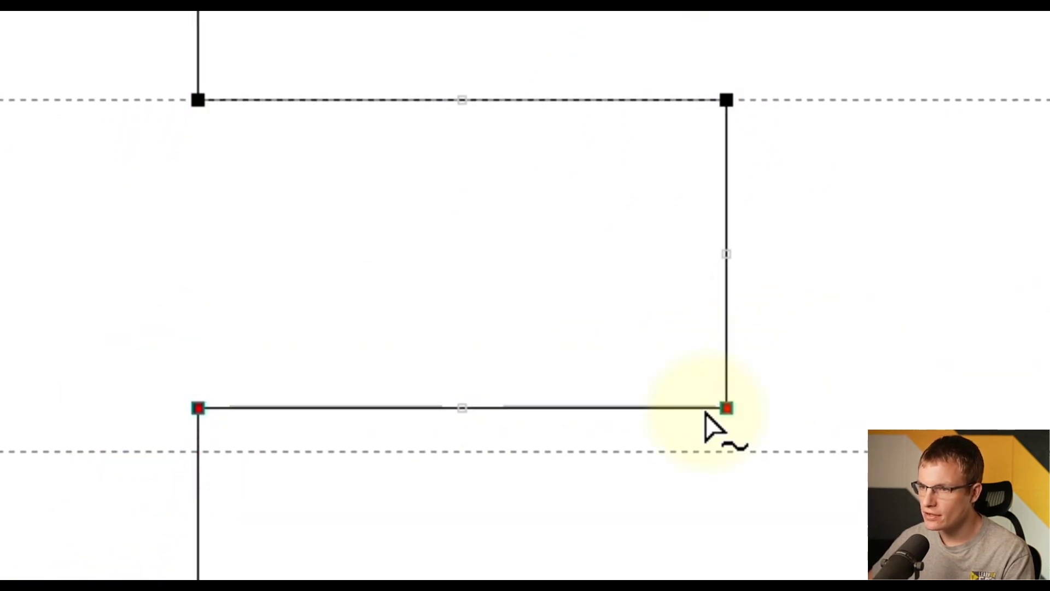
drag(727, 406, 725, 445)
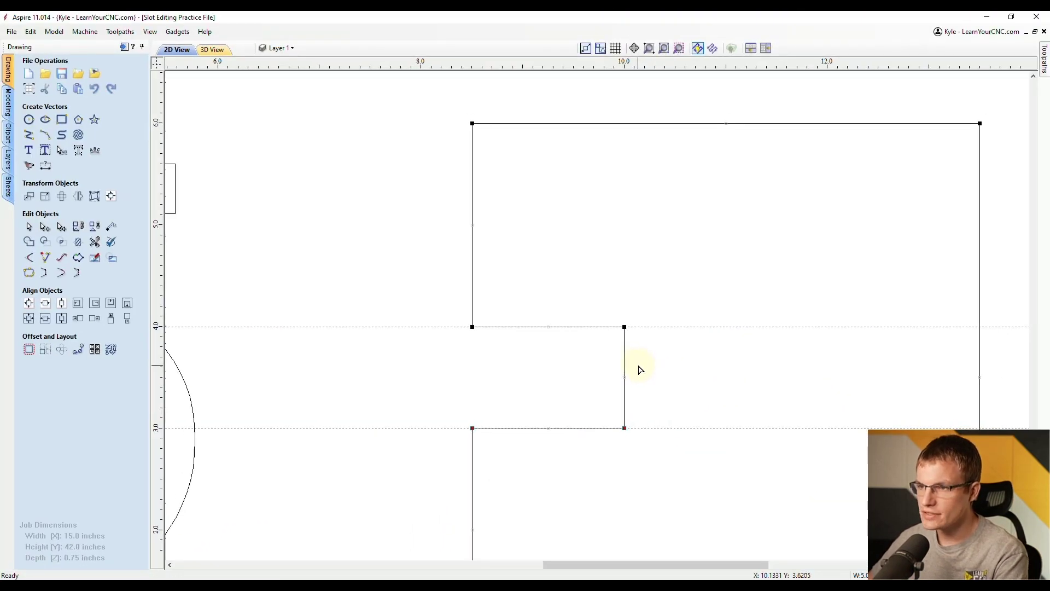
key(n)
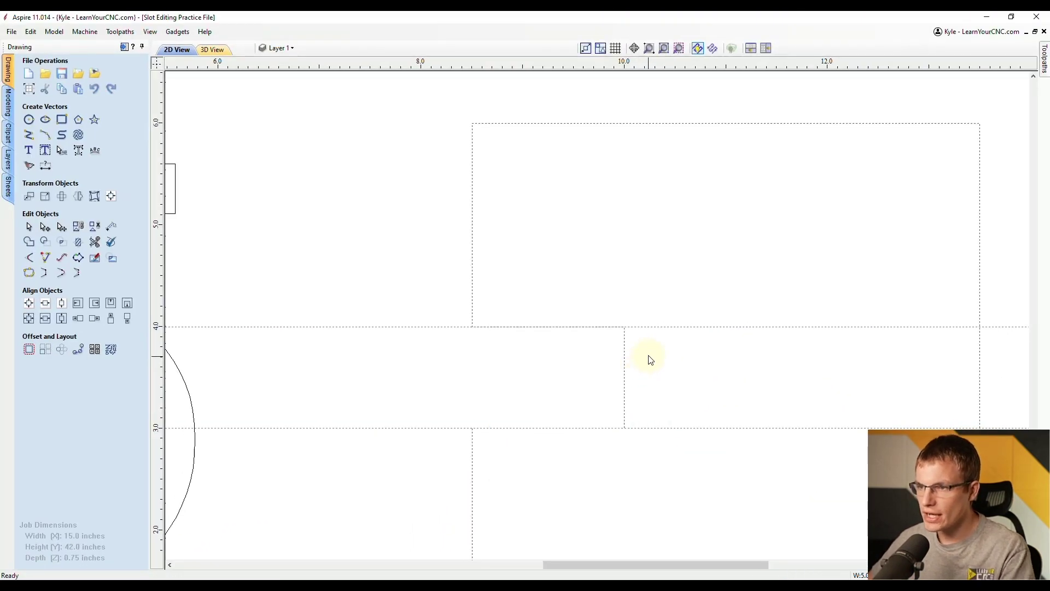
scroll(654, 359, down, 3)
click(657, 358)
Step: Delete both horizontal guides at 4 and 3 inches from shape 5
scroll(567, 348, down, 2)
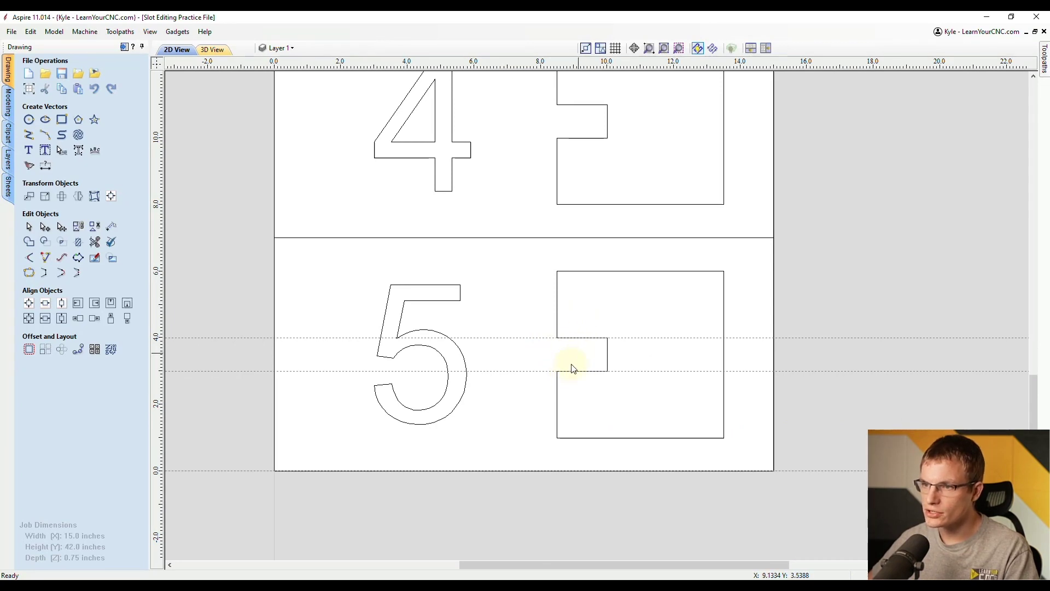
double_click(492, 338)
click(569, 199)
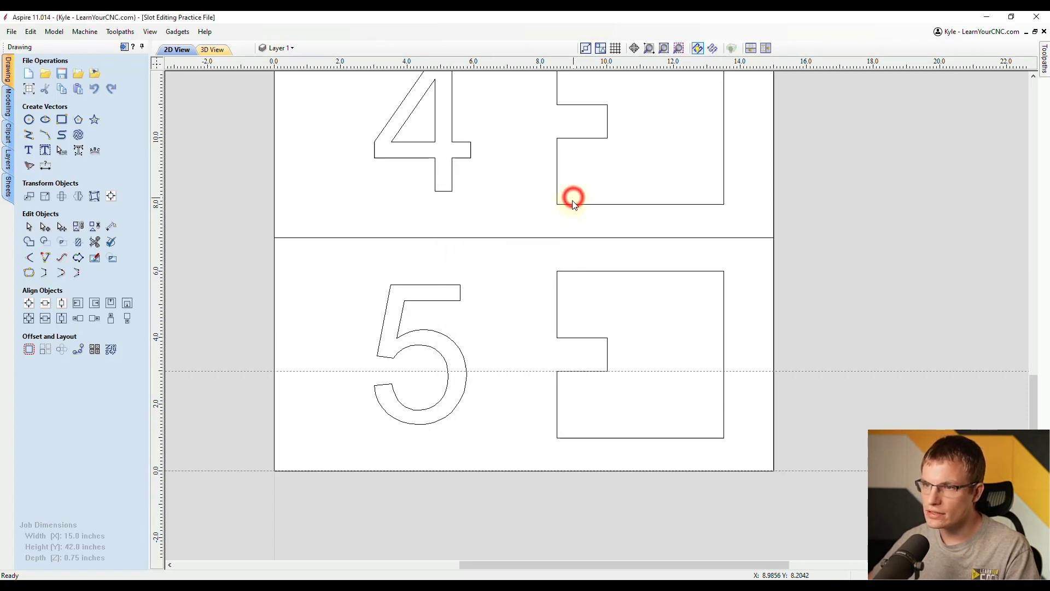
double_click(496, 371)
click(582, 201)
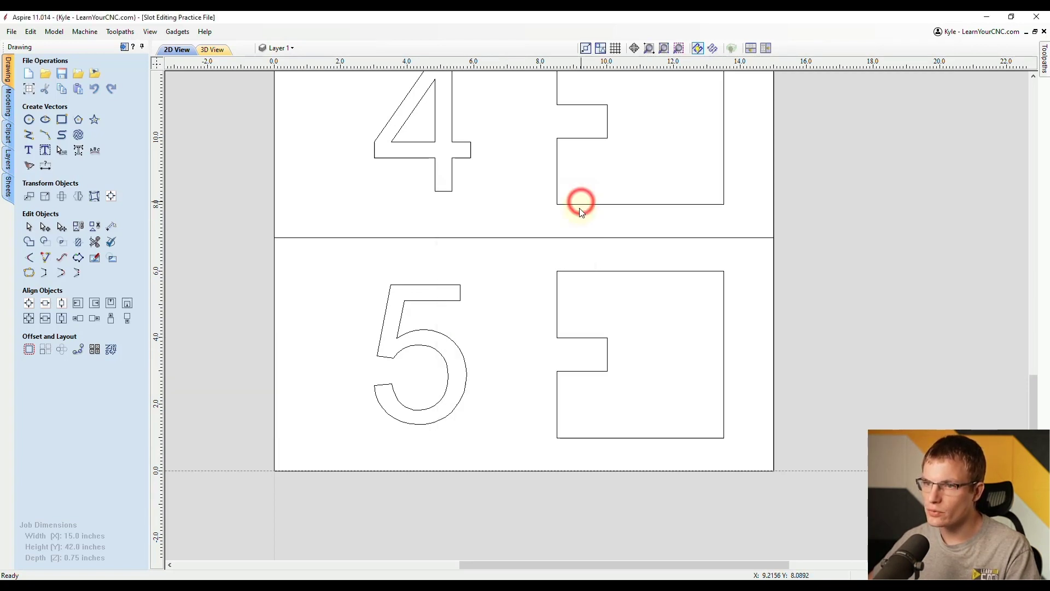
scroll(539, 390, down, 3)
middle_drag(664, 240, 579, 379)
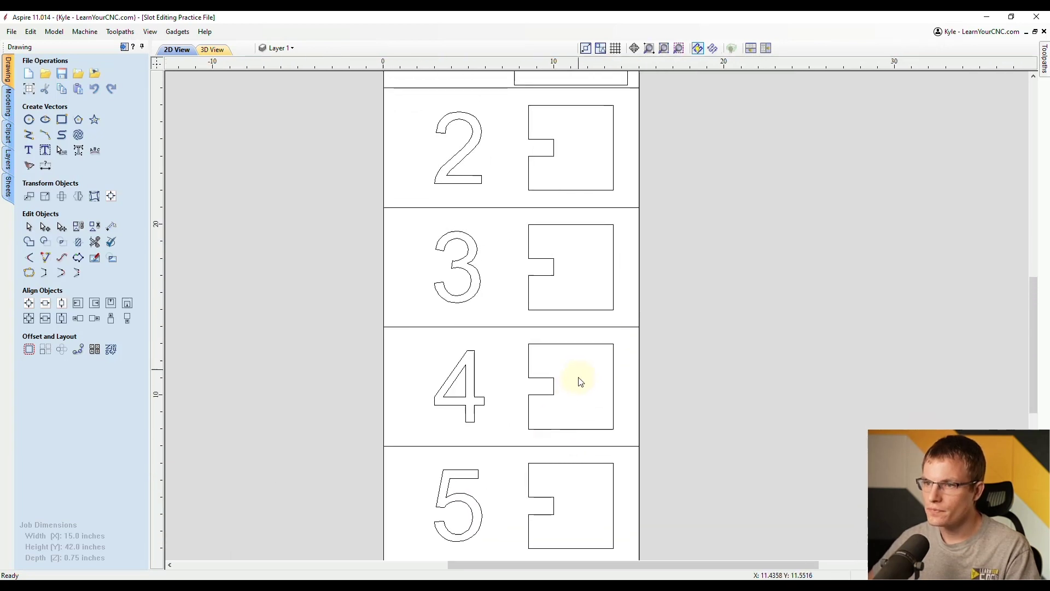
scroll(614, 340, down, 2)
scroll(648, 294, down, 1)
middle_drag(655, 274, 640, 300)
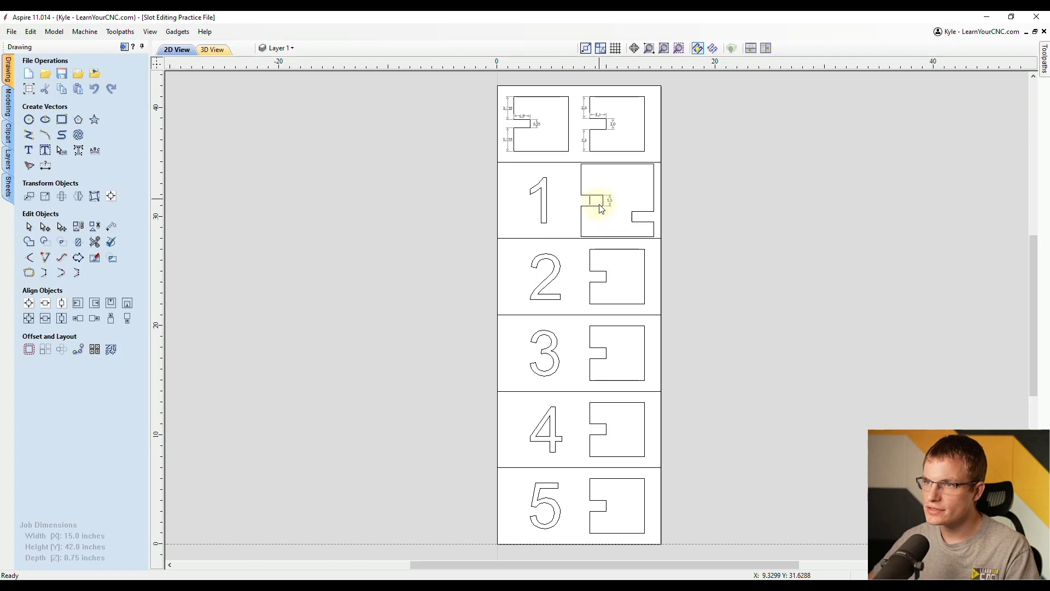